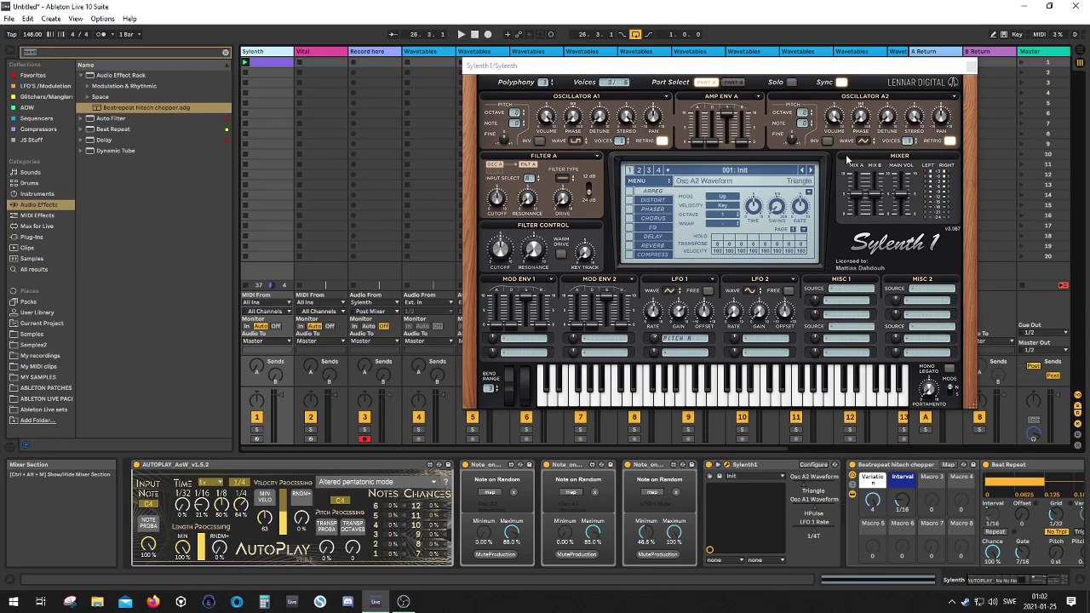
- Start recording Sylenth into the first clip slot of the Record here track and set AutoPlay's time multiplier to 2x
left_click(804, 535)
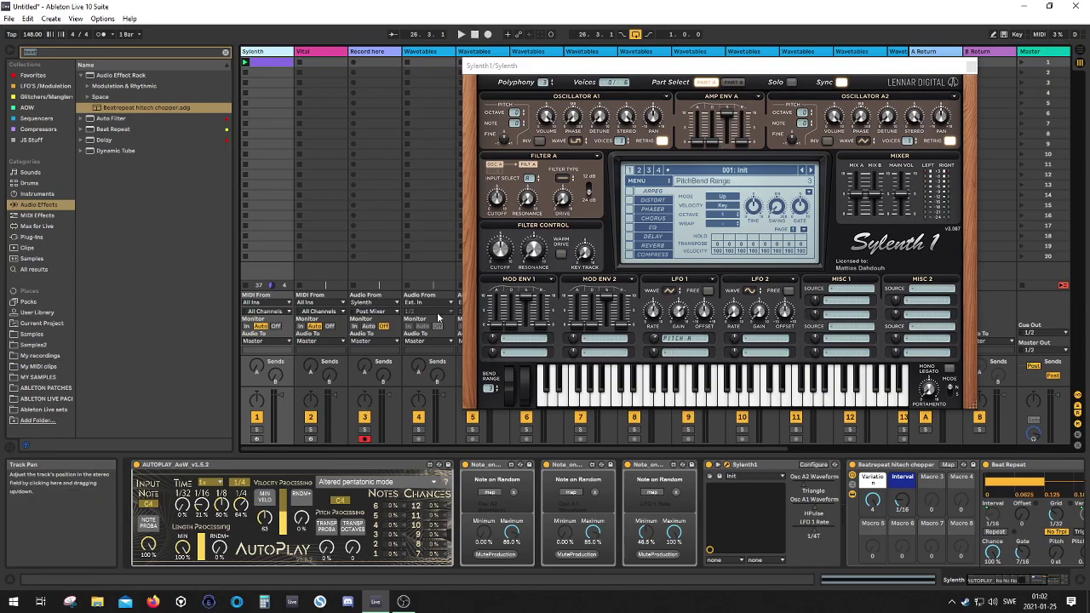
key("space")
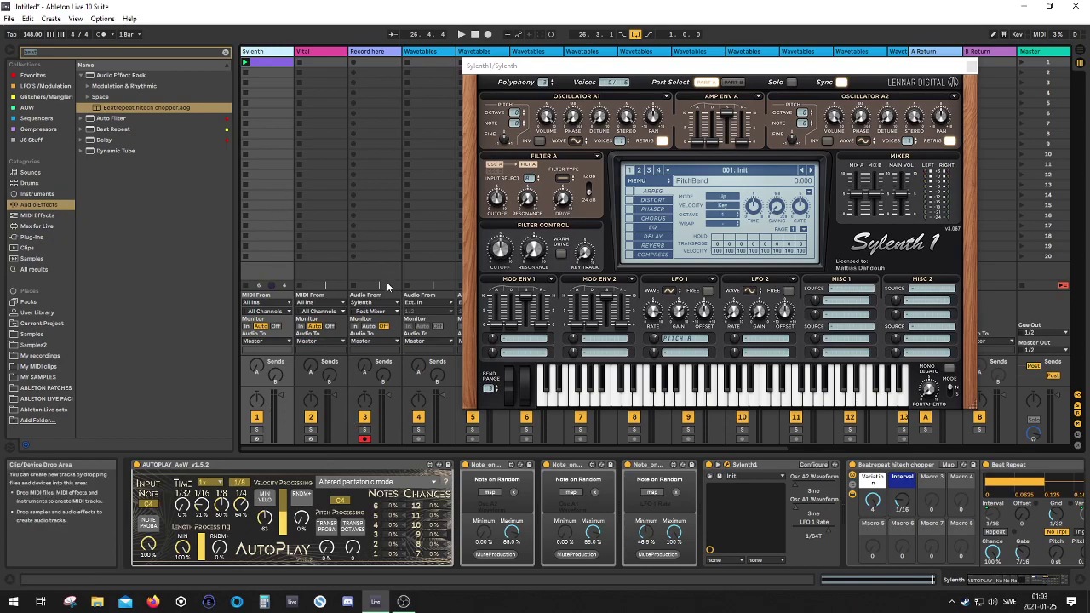
left_click(351, 60)
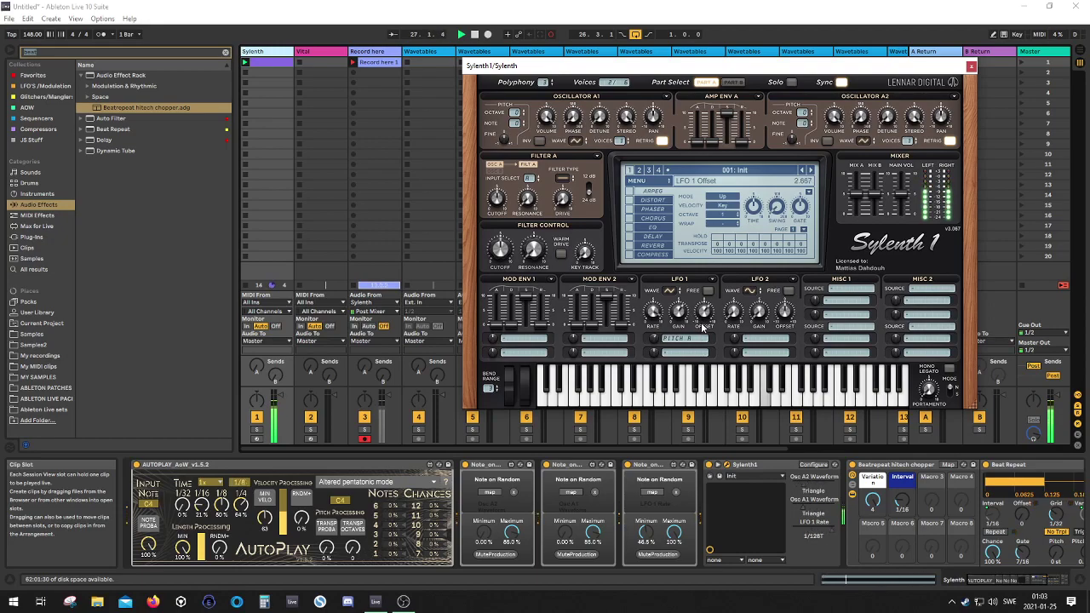
left_click(209, 482)
left_click(209, 500)
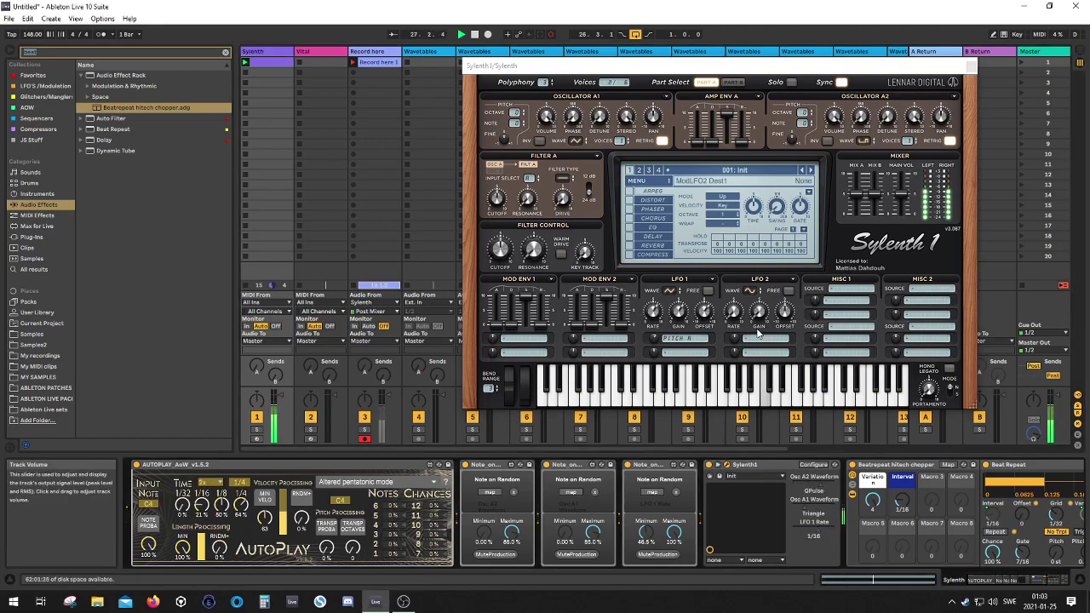
- Adjust LFO 1's offset and set the third Note on Random's minimum to 38.6% while recording, ending the take and closing the synth window
left_click_drag(705, 312, 701, 344)
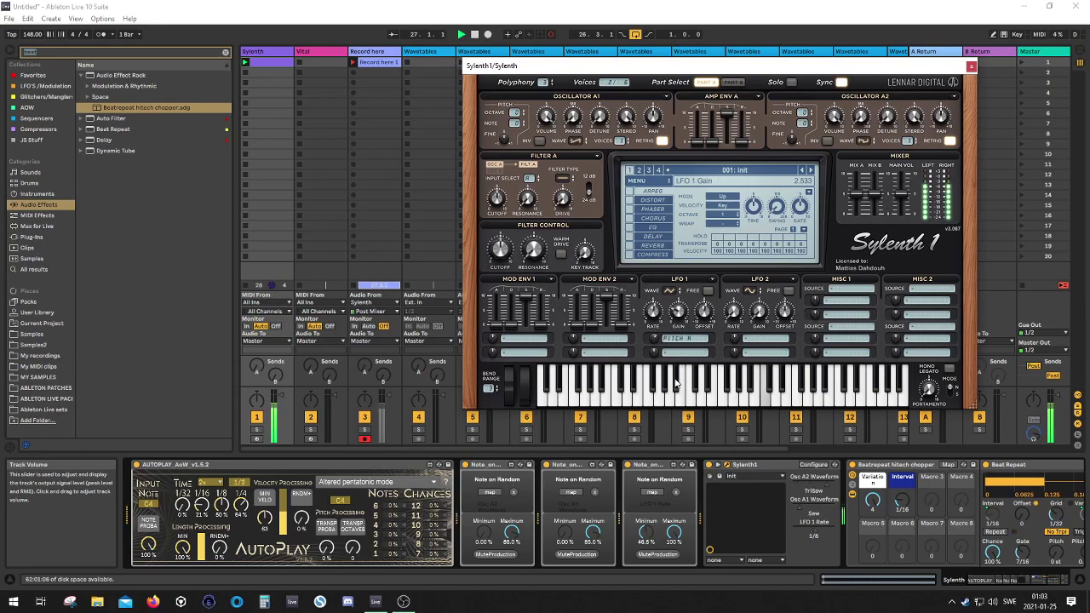
left_click_drag(646, 532, 647, 554)
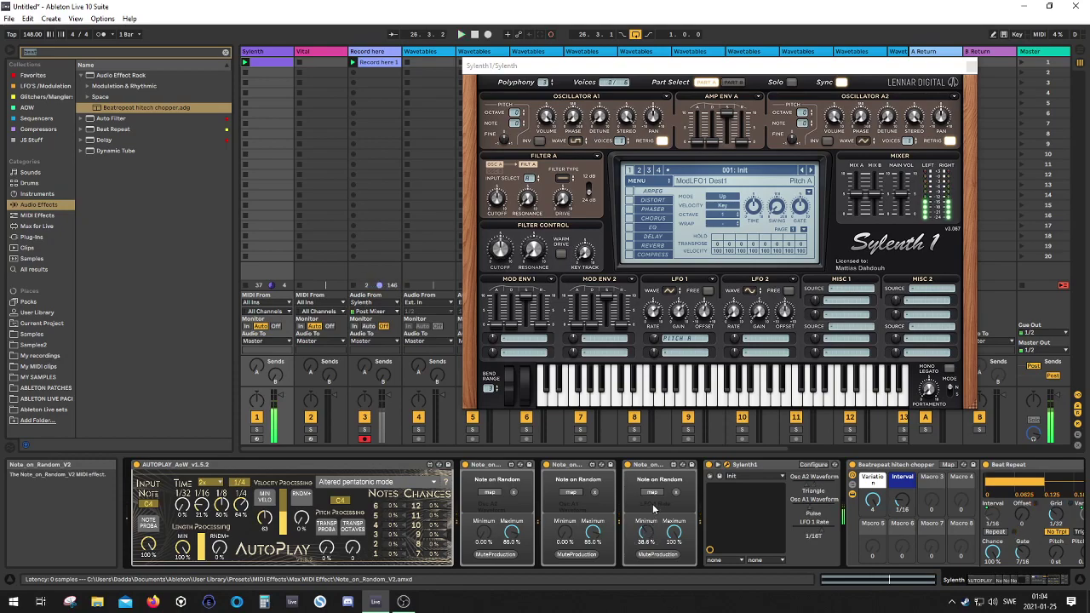
left_click(375, 64)
left_click(967, 69)
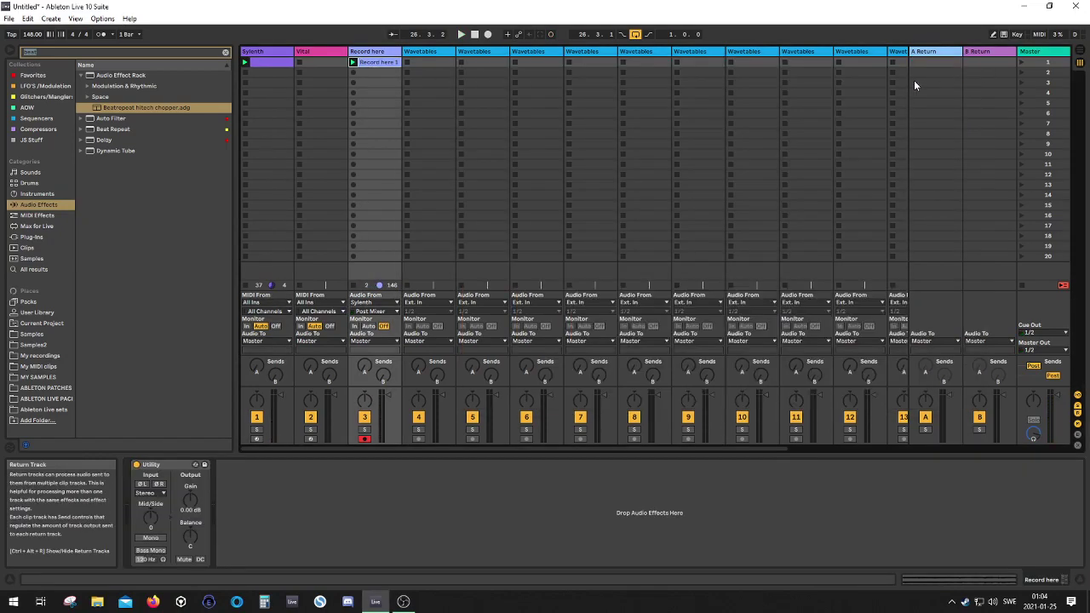
- Switch to the arrangement view and return the tracks to arrangement playback
key("Tab")
left_click_drag(563, 149, 375, 164)
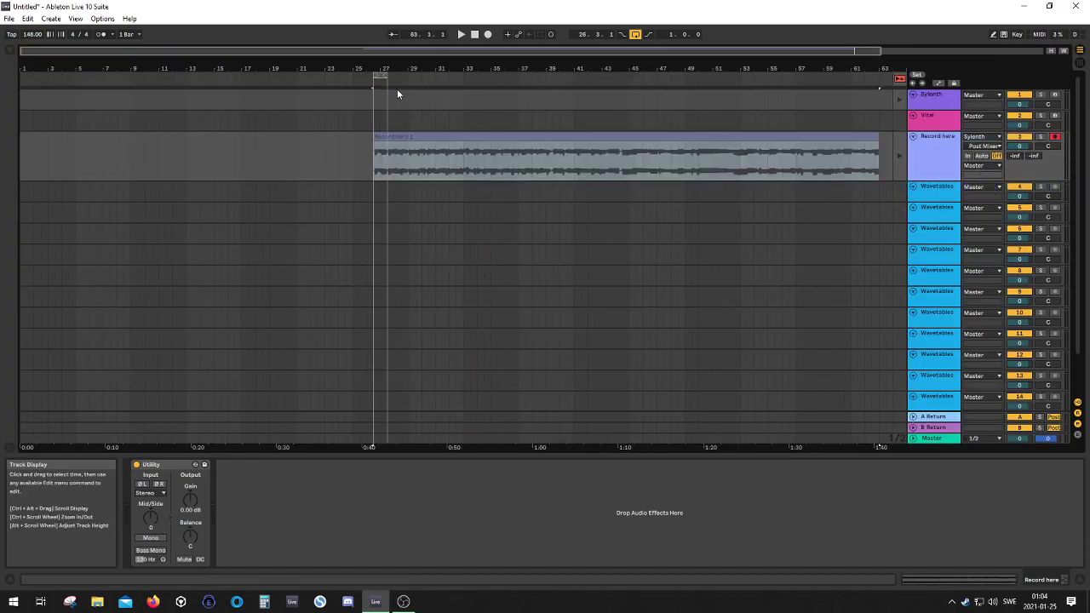
left_click(902, 77)
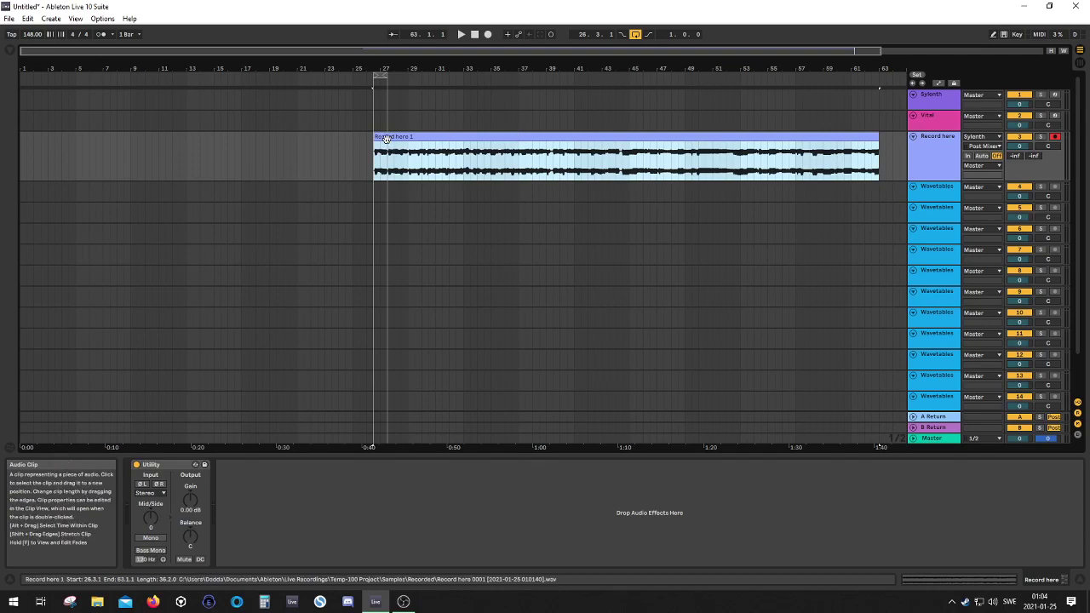
- Move the recorded clip to start at bar 25 and set a two-bar loop over bars 25 to 27
left_click_drag(385, 75, 414, 75)
left_click_drag(397, 140, 429, 144)
left_click(430, 136)
left_click_drag(412, 75, 457, 75)
scroll(346, 175, "up", 3)
scroll(401, 174, "up", 3)
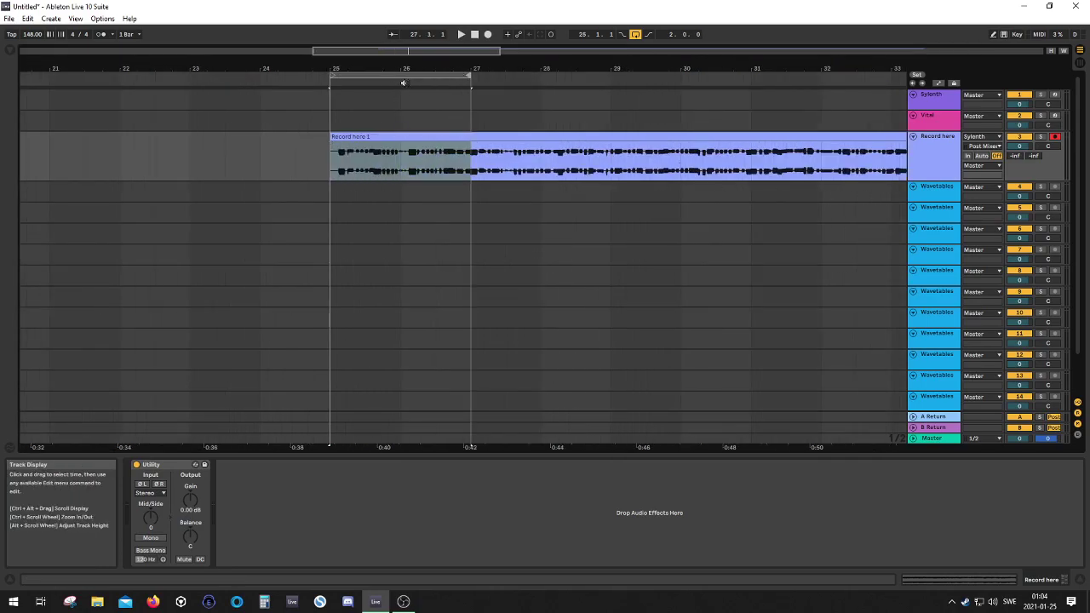
- Play the Record here track soloed and shift the two-bar loop to bar 29
key("space")
left_click(1040, 136)
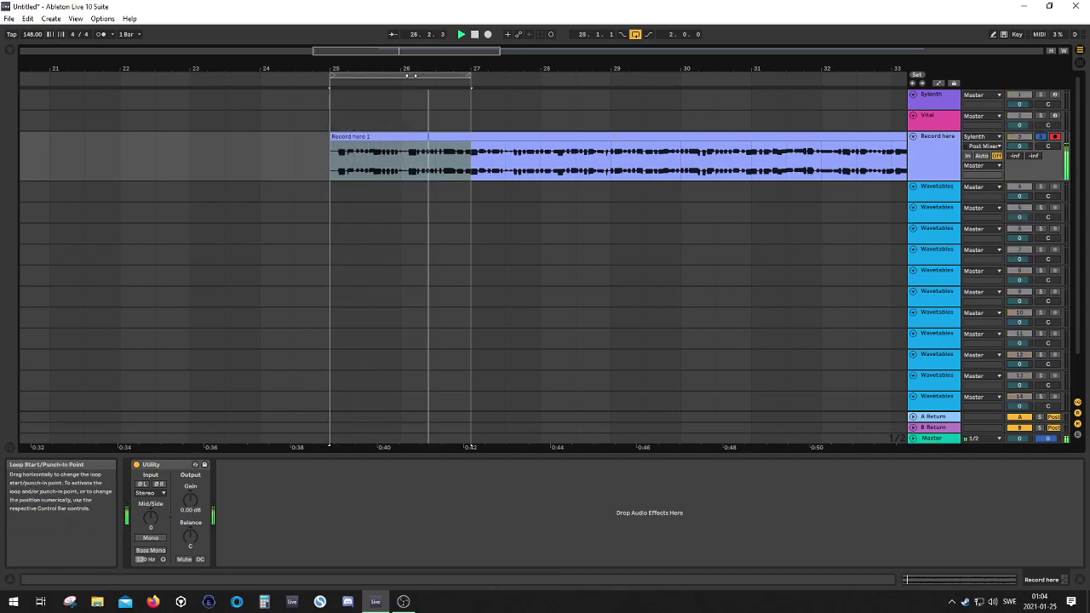
left_click_drag(412, 73, 720, 75)
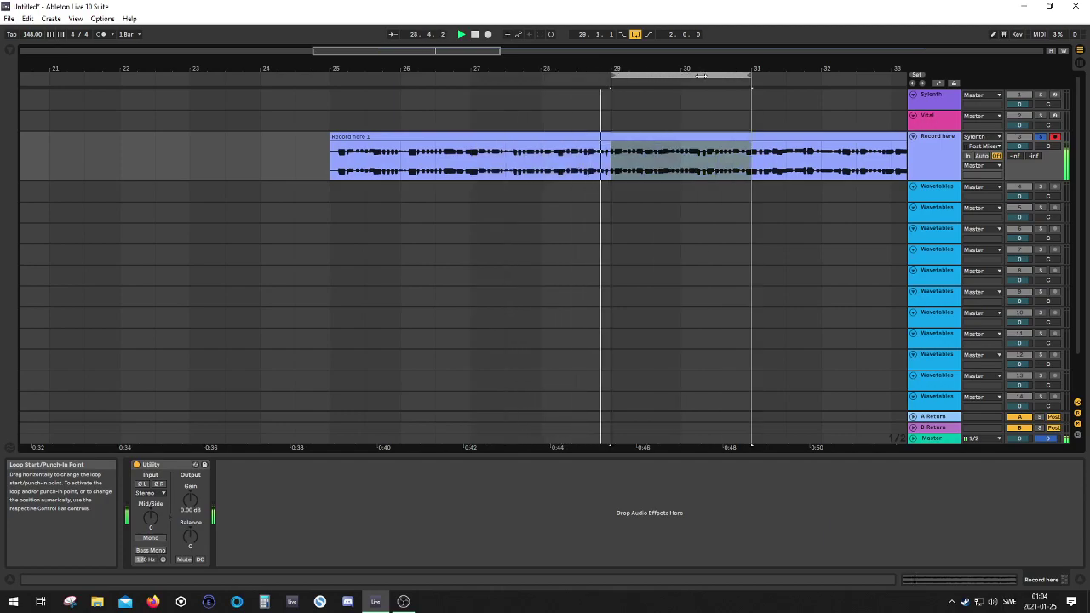
- Loop bars 31 to 33 of the recording and move that section down to track 4
scroll(466, 164, "down", 3)
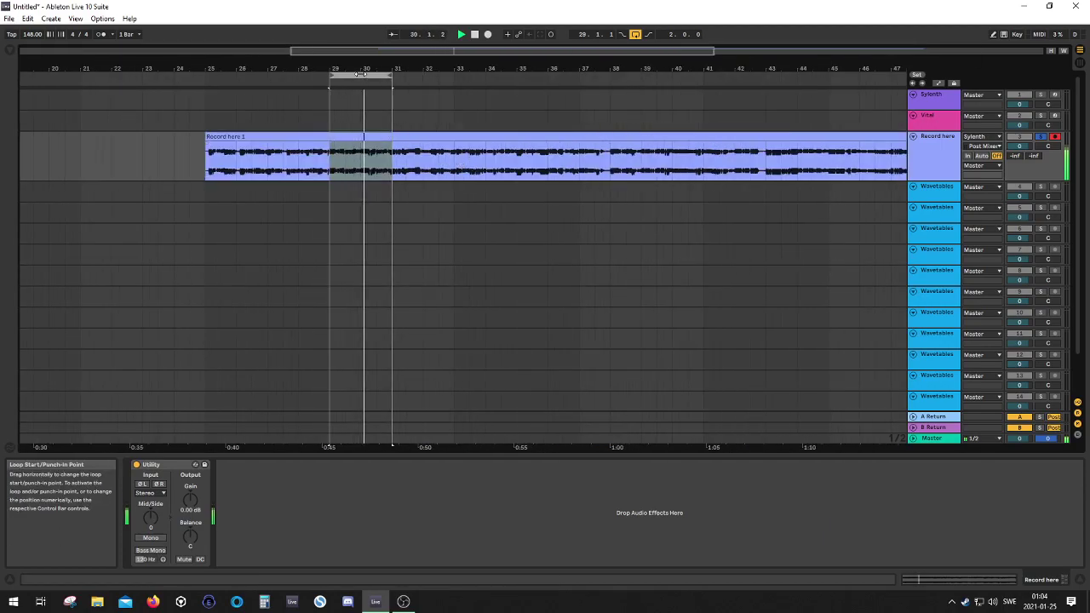
left_click_drag(374, 75, 436, 75)
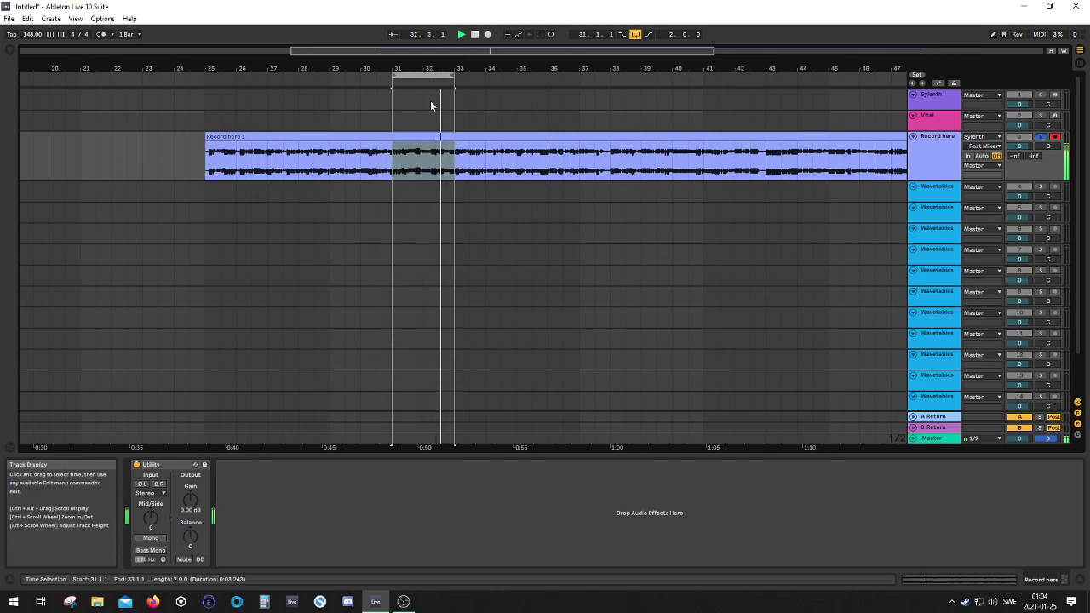
left_click_drag(418, 136, 418, 189)
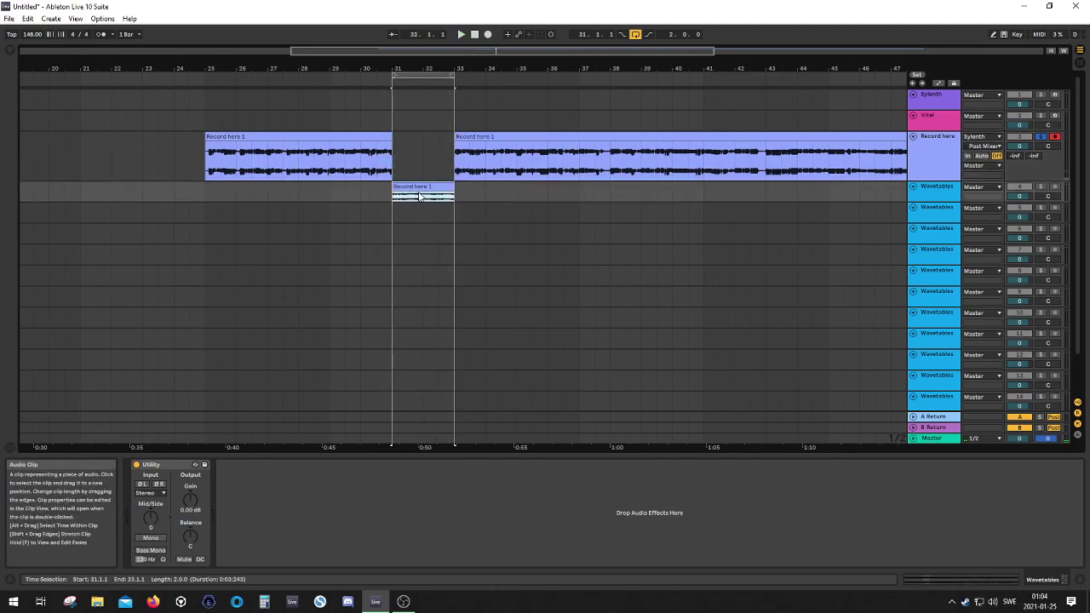
- Audition two-bar loops from bars 33 and 35, and move bars 35 to 37 of the recording down to track 4
left_click_drag(426, 78, 499, 77)
key("space")
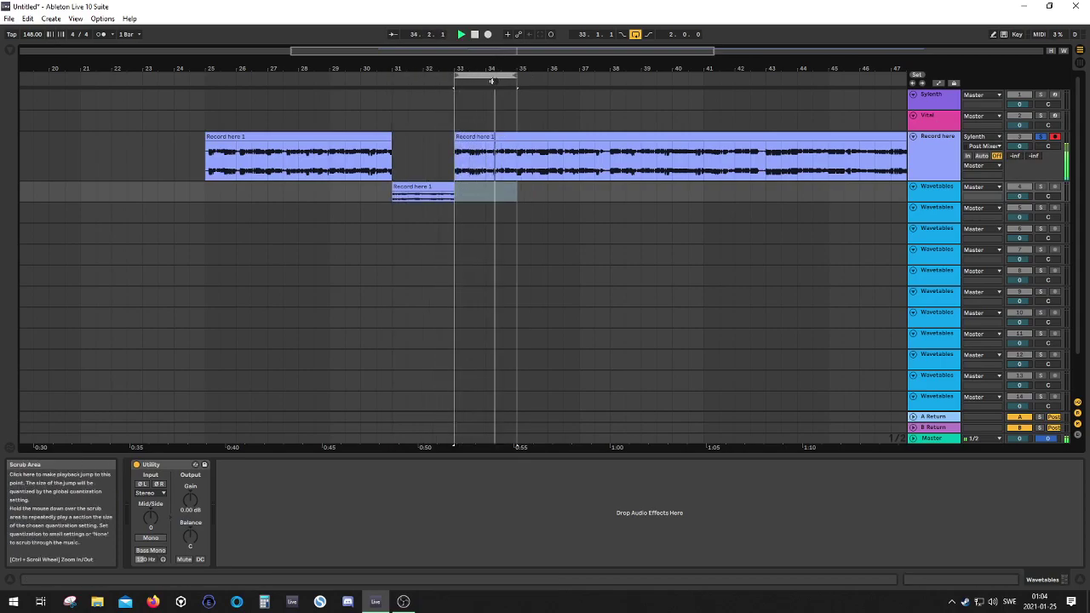
left_click_drag(492, 75, 555, 75)
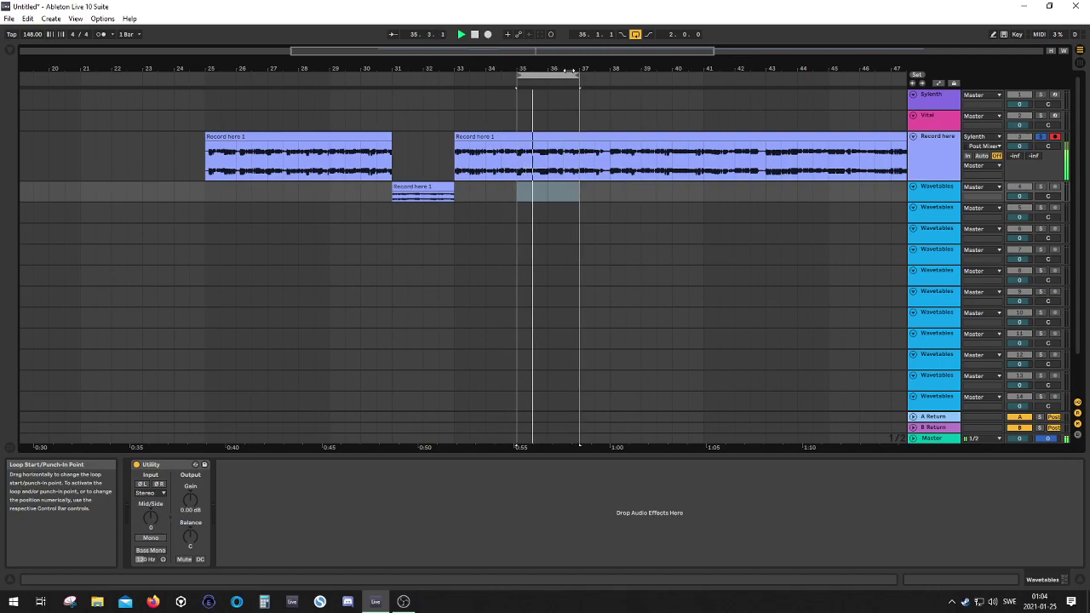
left_click_drag(578, 157, 542, 191)
- Audition two-bar loops from bars 37 and 39, and move bars 39 to 41 of the recording down to track 4
left_click_drag(547, 75, 608, 75)
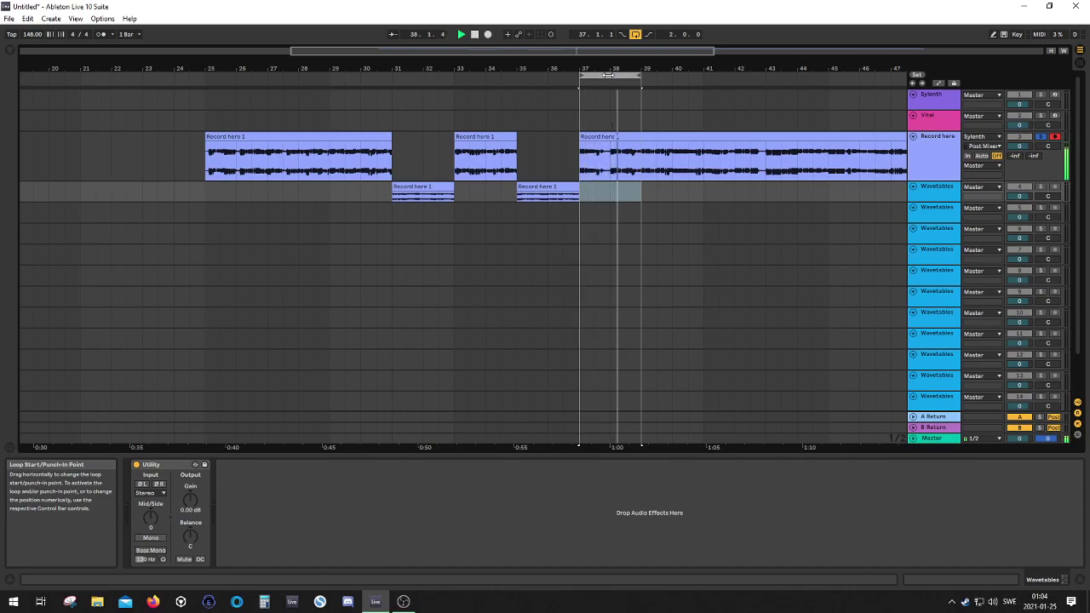
left_click_drag(608, 75, 675, 70)
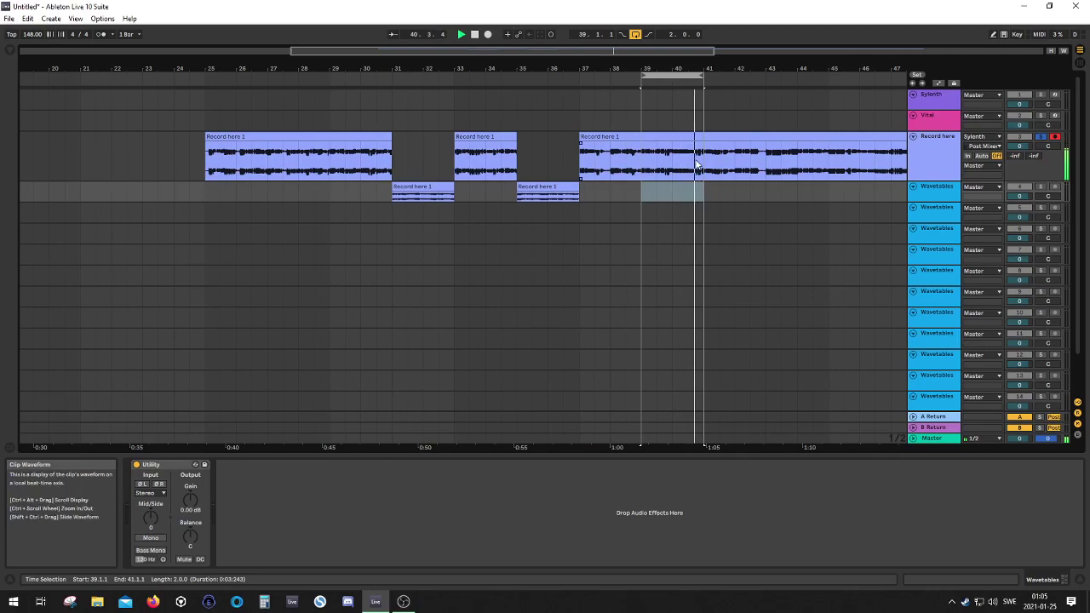
key("space")
left_click_drag(704, 170, 662, 193)
- Audition the loop over bars 41 to 43 and move that section of the recording down to track 4
left_click_drag(678, 77, 744, 78)
key("space")
scroll(642, 172, "down", 1)
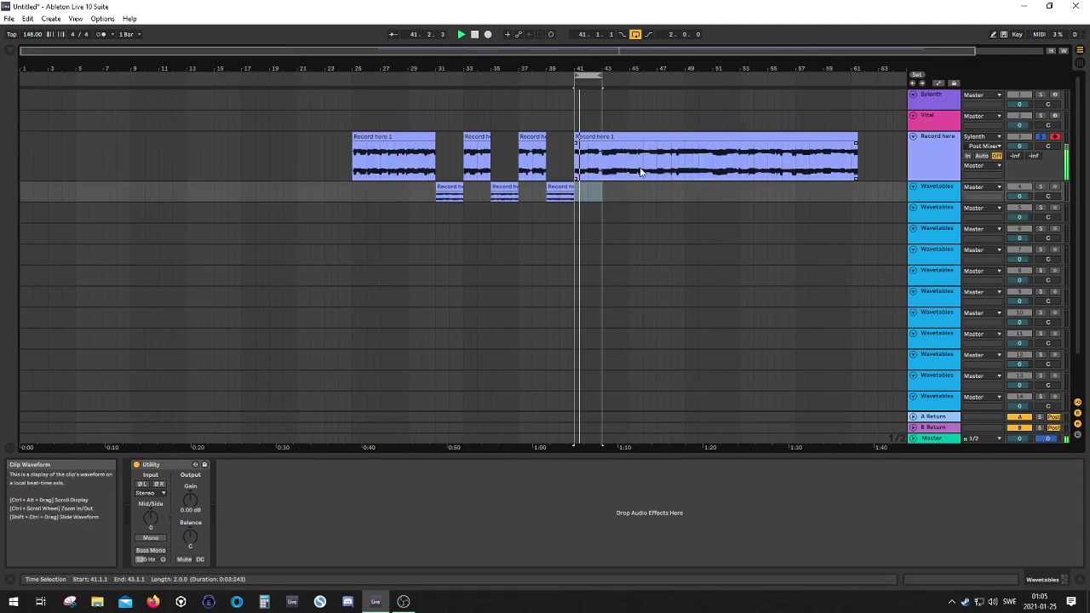
scroll(642, 173, "up", 2)
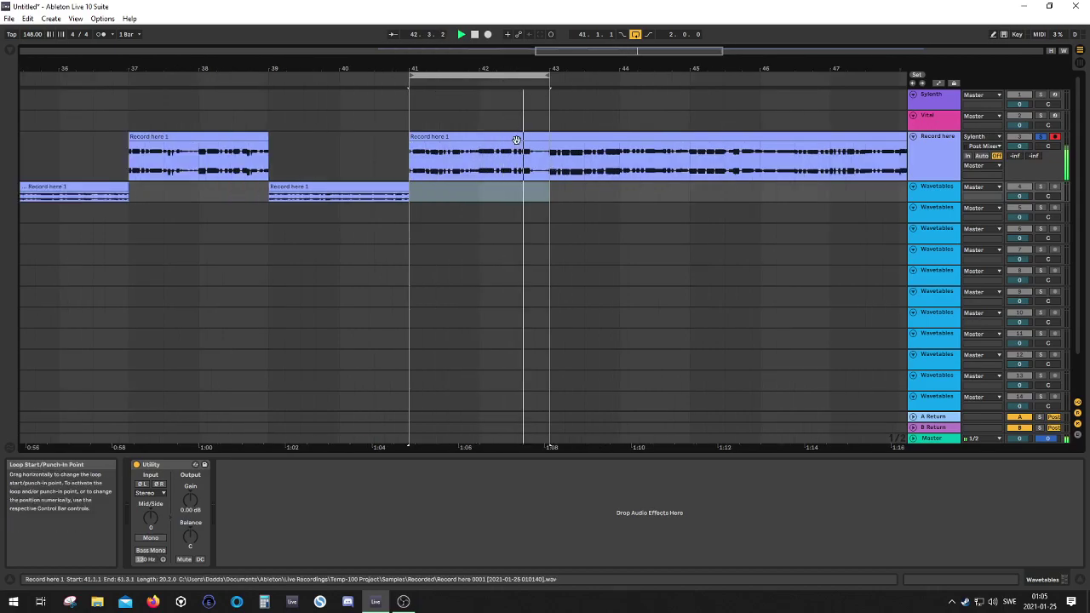
key("space")
left_click_drag(551, 171, 465, 195)
- Audition the recording from bar 43 onward in two-bar loops and move bars 51 to 53 down to track 4
left_click_drag(489, 82, 631, 82)
key("space")
scroll(564, 134, "down", 5)
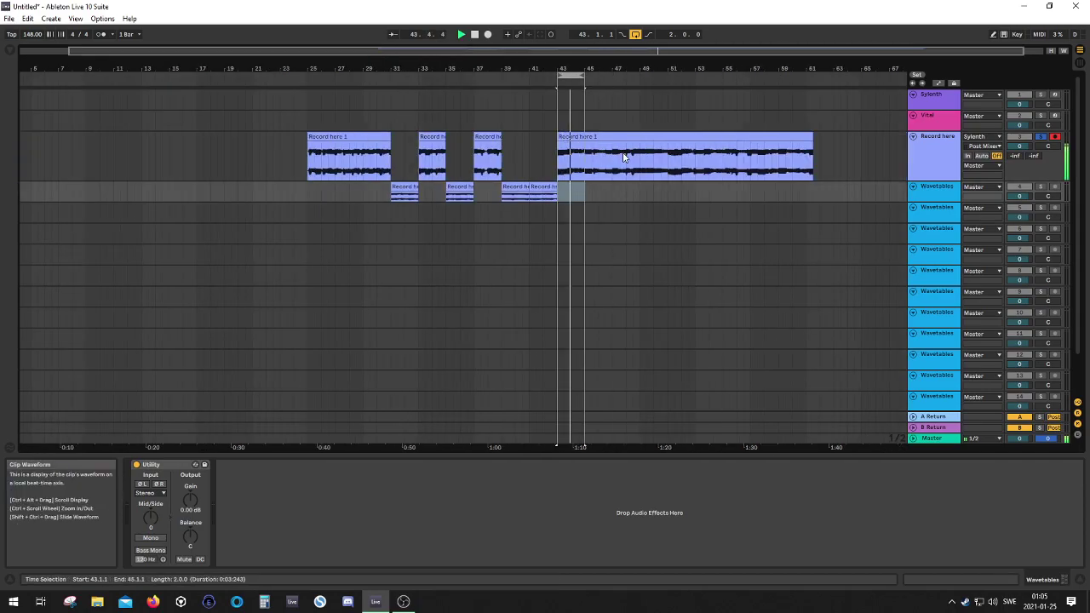
left_click_drag(572, 83, 648, 77)
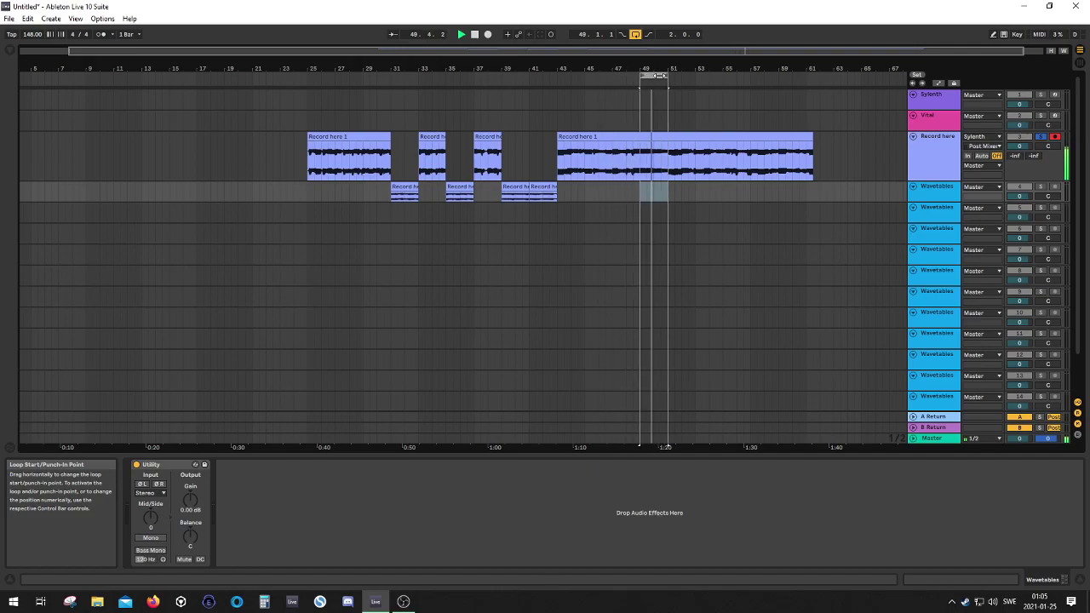
left_click_drag(654, 75, 681, 75)
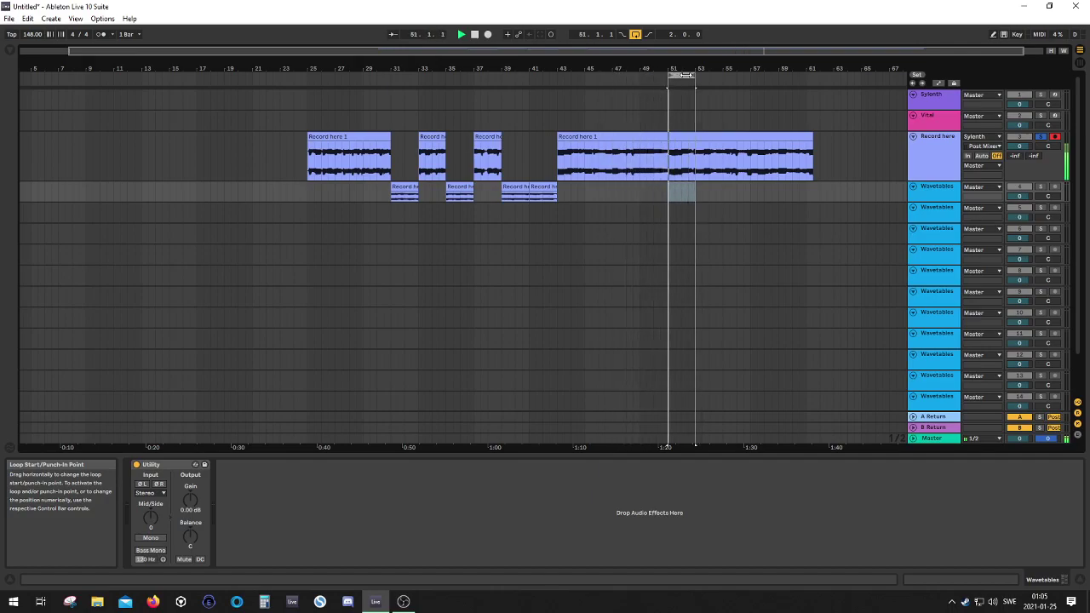
scroll(754, 136, "up", 3)
left_click(625, 171)
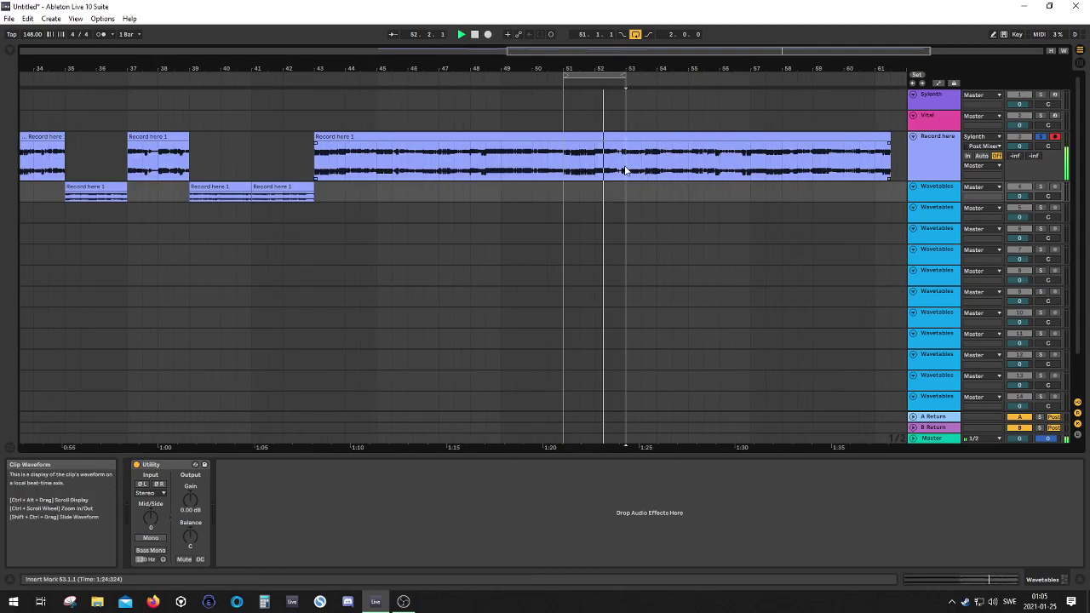
left_click_drag(626, 170, 595, 188)
scroll(595, 188, "down", 4)
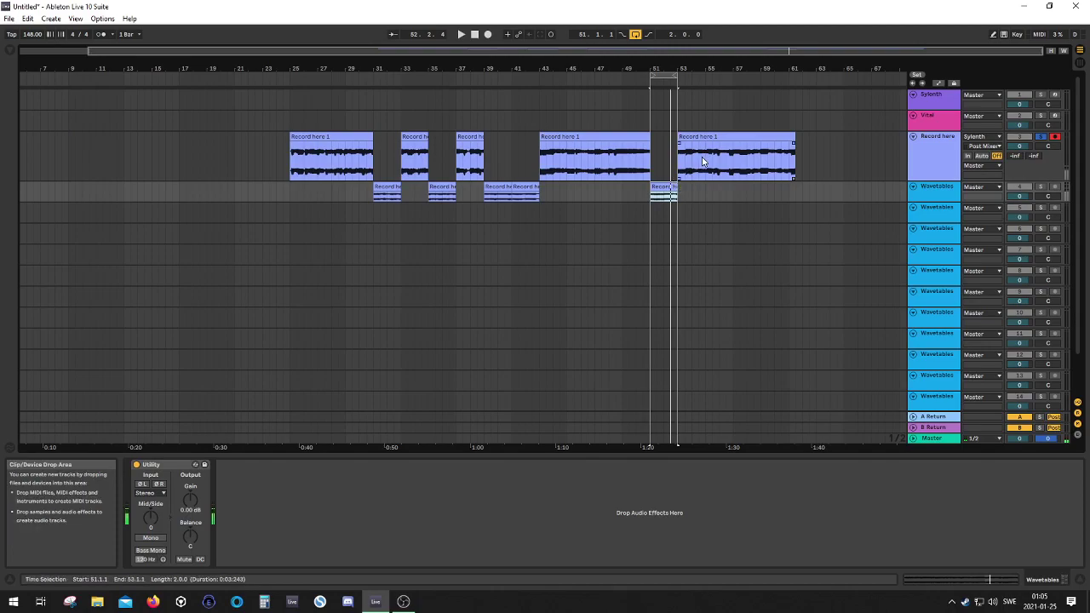
- Audition the recording from bar 53 onward in two-bar loops and move bars 59 to 61 to track 4 at bar 55
left_click_drag(669, 76, 699, 75)
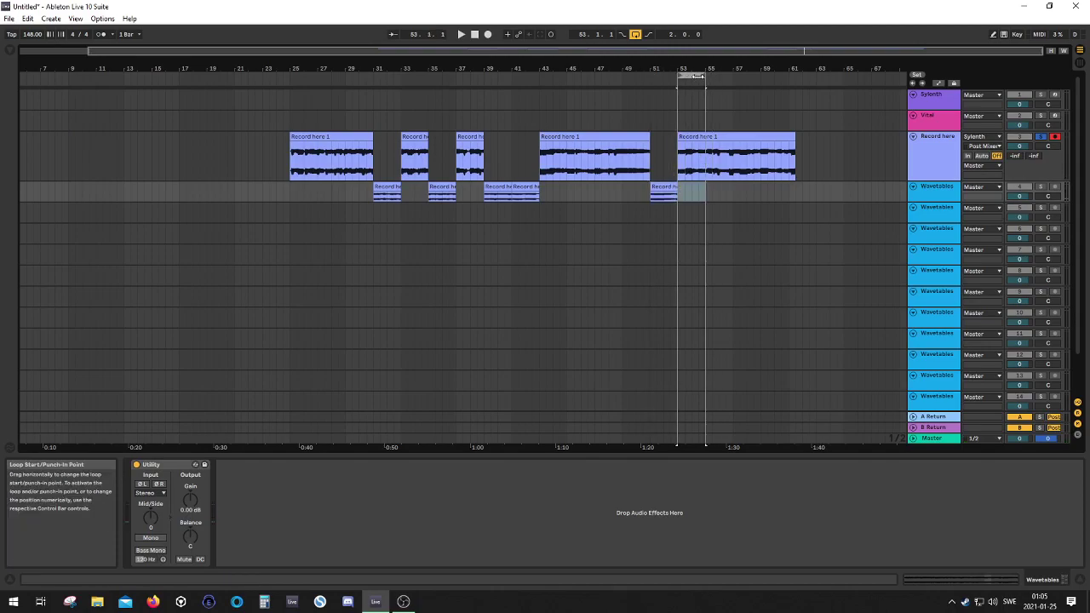
key("space")
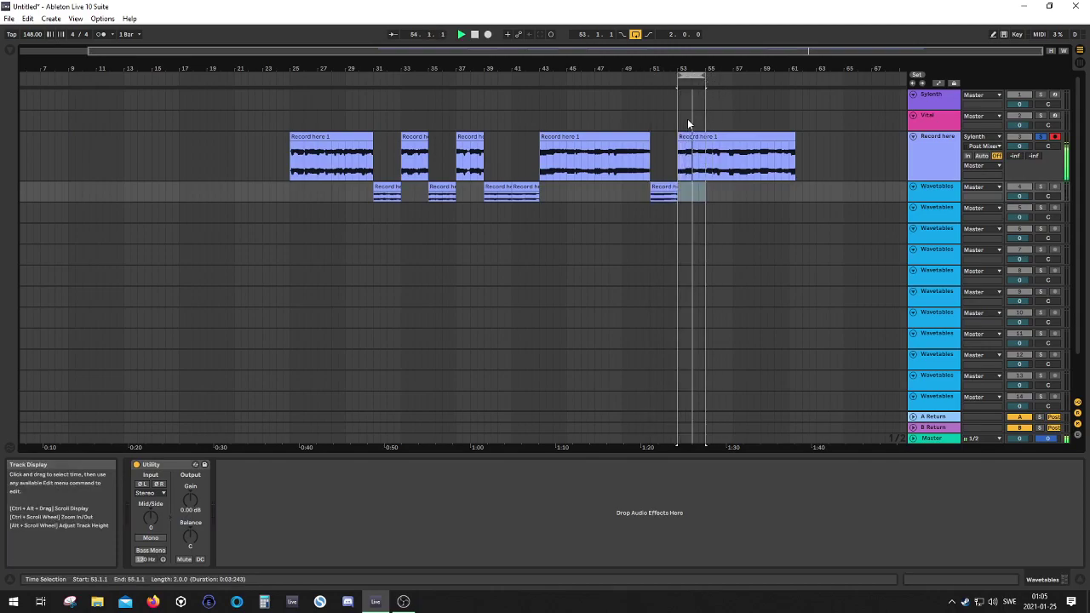
left_click_drag(690, 75, 747, 73)
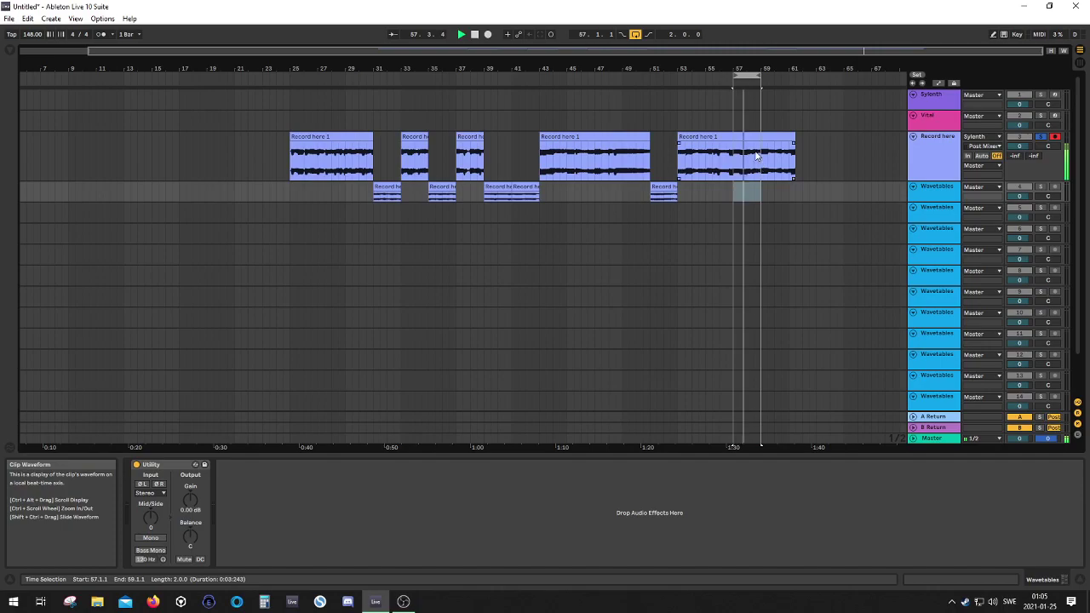
scroll(756, 155, "up", 3)
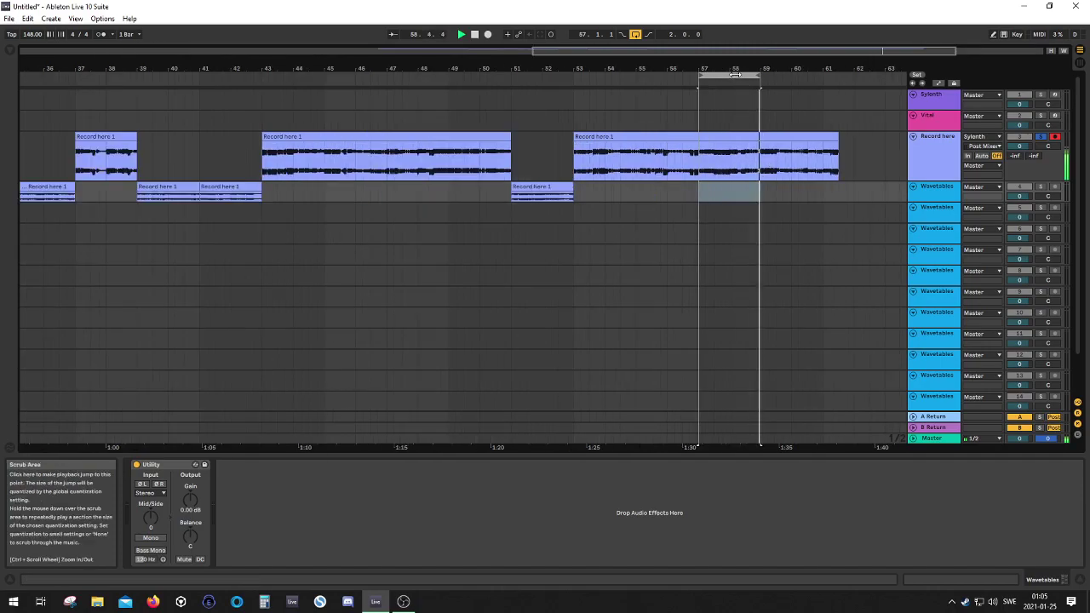
left_click_drag(734, 75, 796, 75)
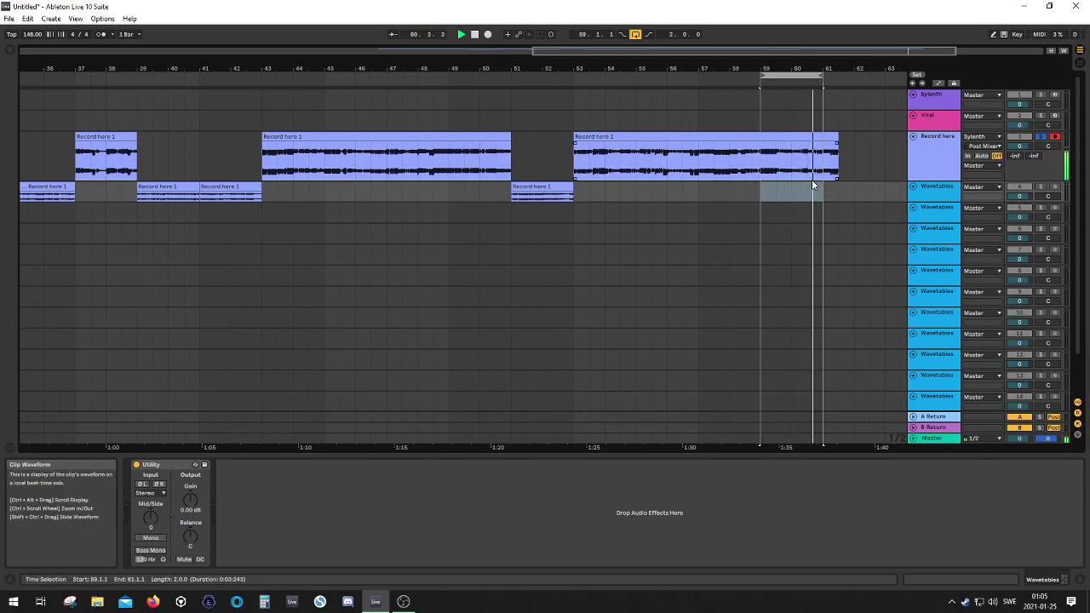
left_click_drag(821, 167, 653, 198)
- Stack the six extracted two-bar clips at bar 25, one each on tracks 4 to 9, and select them all
scroll(629, 193, "down", 5)
left_click_drag(416, 193, 338, 217)
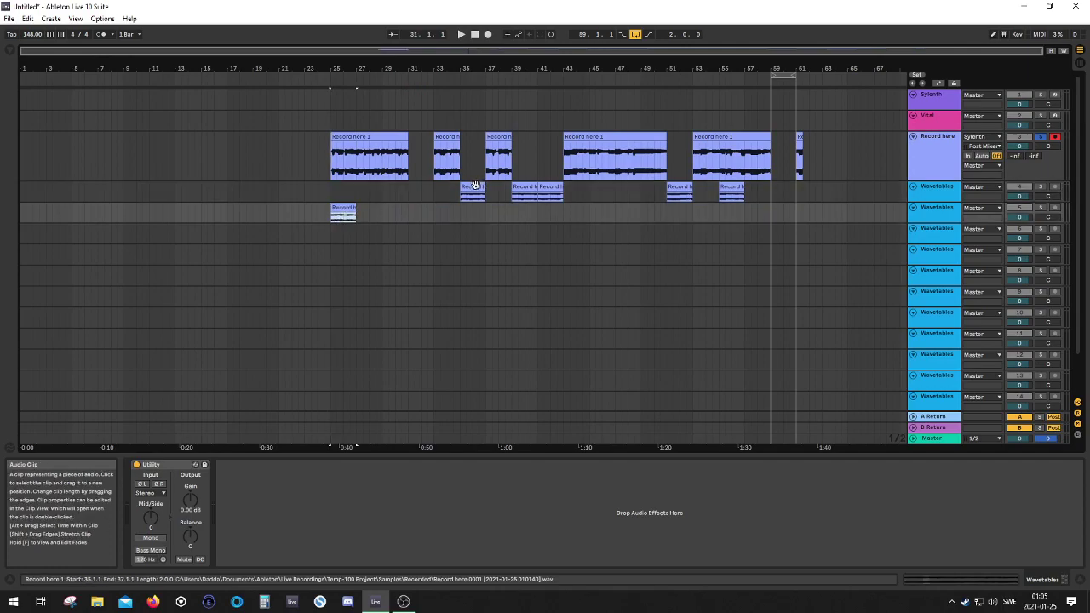
left_click_drag(476, 186, 348, 239)
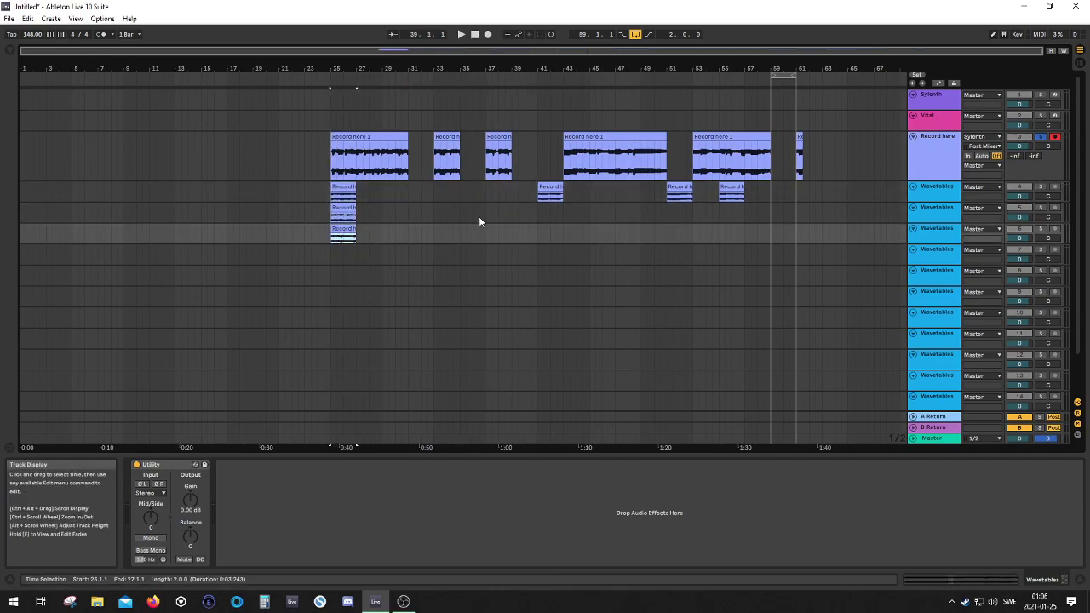
left_click_drag(517, 189, 342, 250)
left_click(677, 188)
left_click_drag(677, 188, 342, 275)
left_click_drag(716, 185, 340, 305)
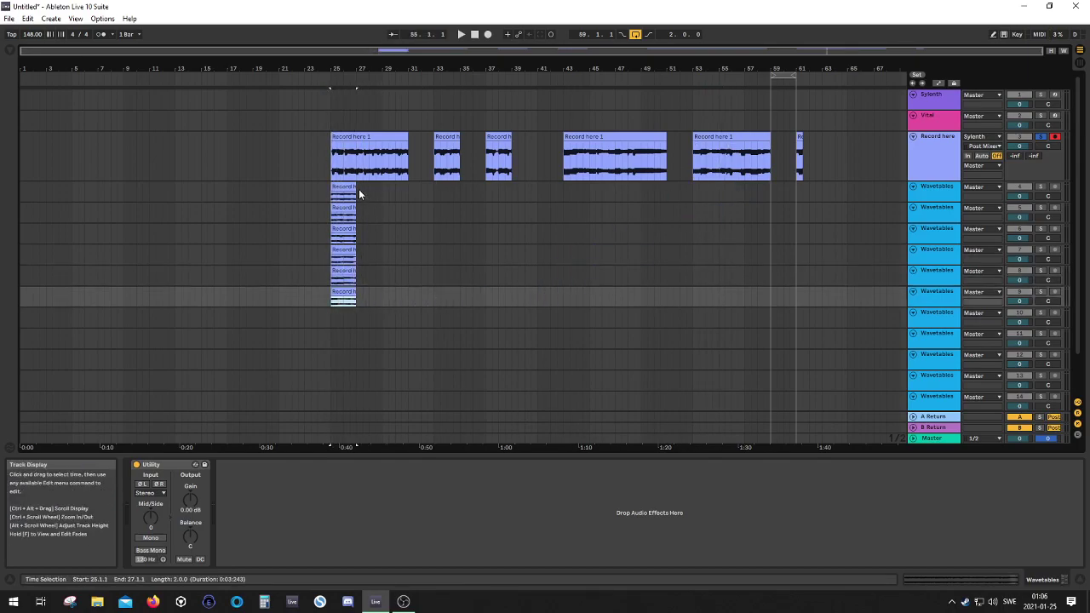
left_click_drag(359, 189, 322, 264)
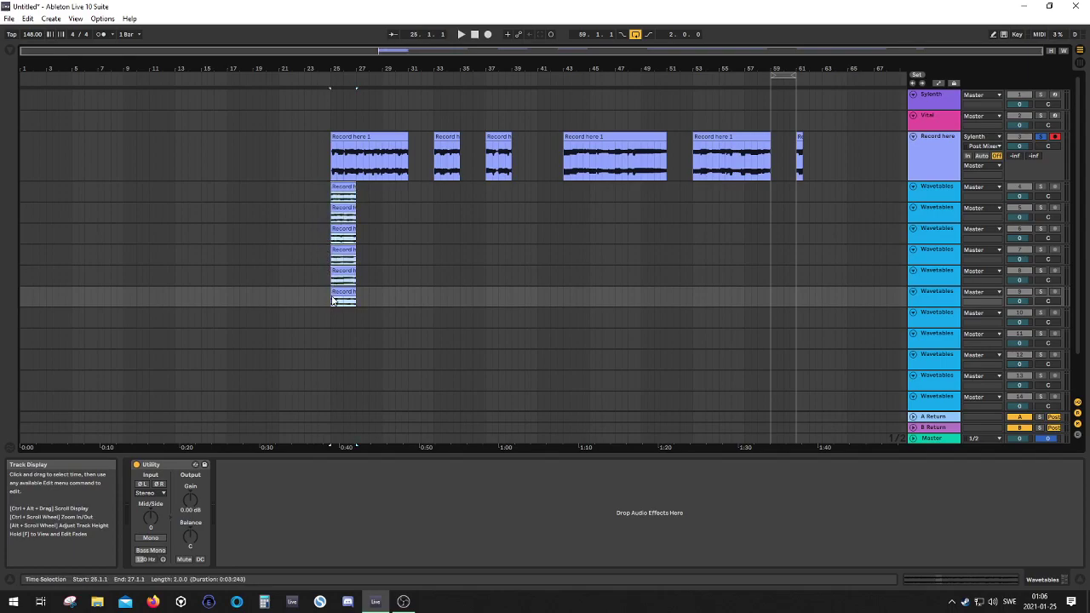
- Loop bars 25 to 27 and select Wavetables tracks 4 to 9, with solo turned off on the Record here track
key("ctrl+k")
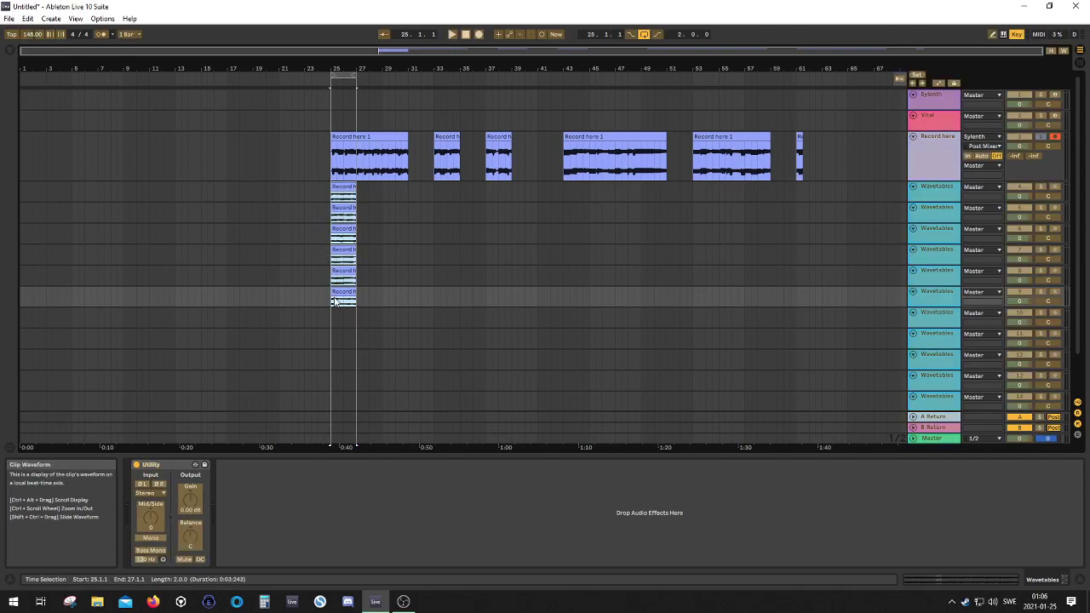
key("ctrl+k")
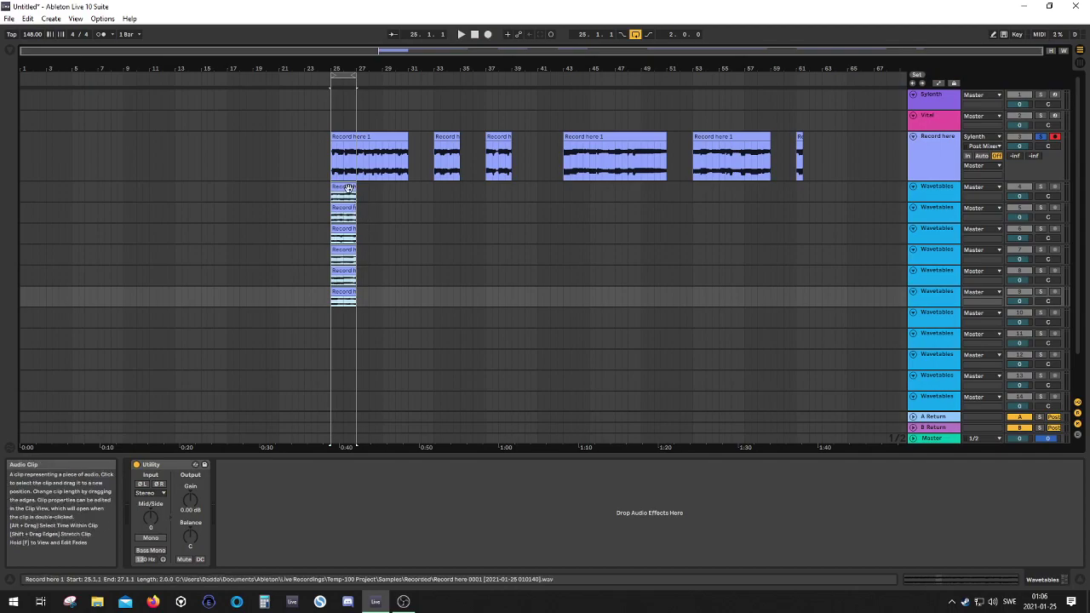
left_click(929, 197)
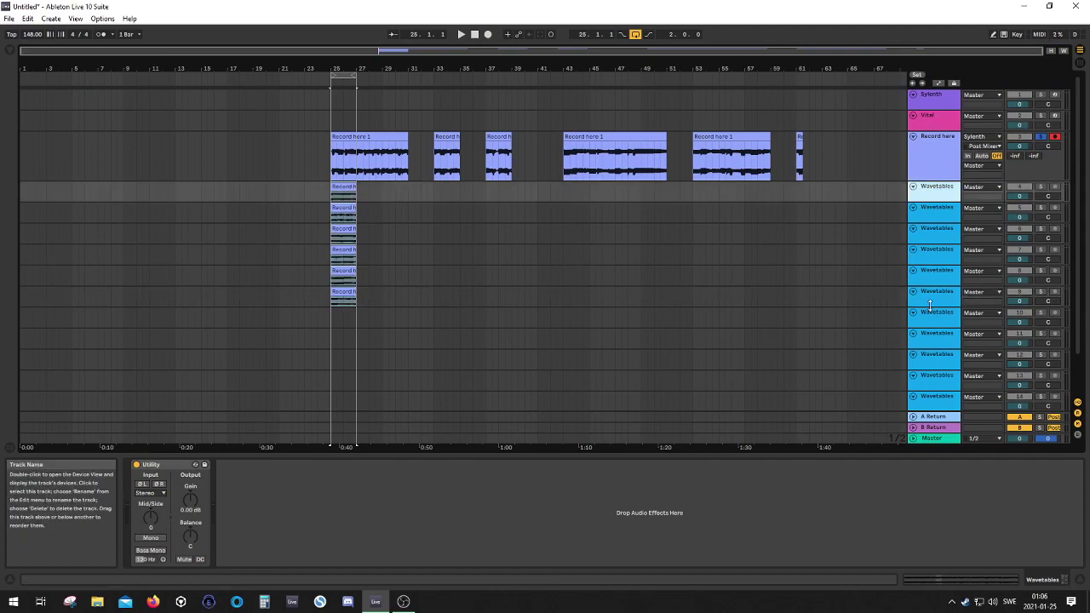
left_click(1042, 138)
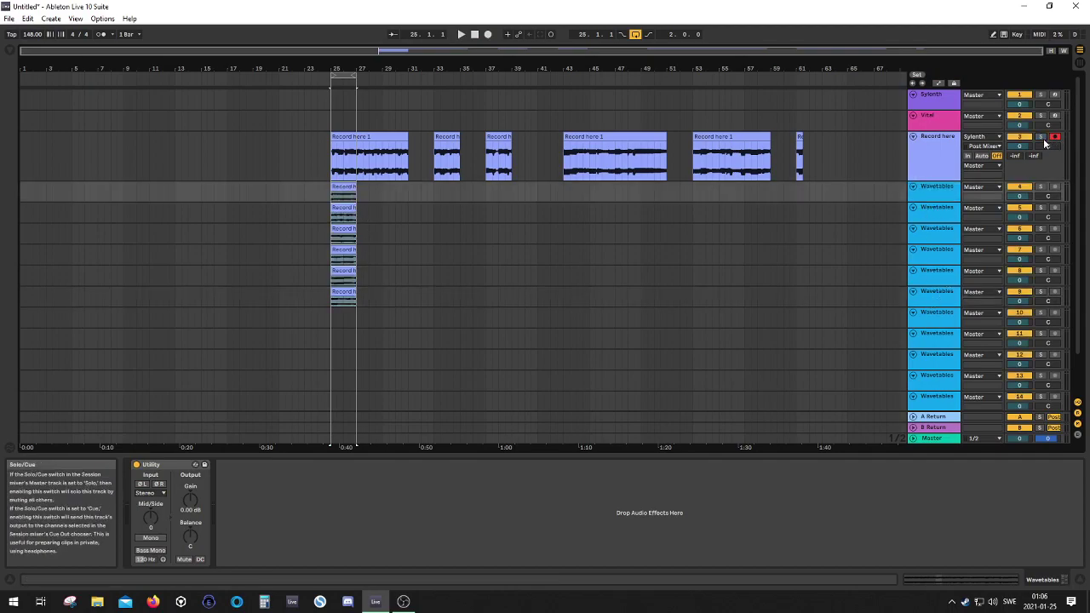
left_click(933, 296, "shift")
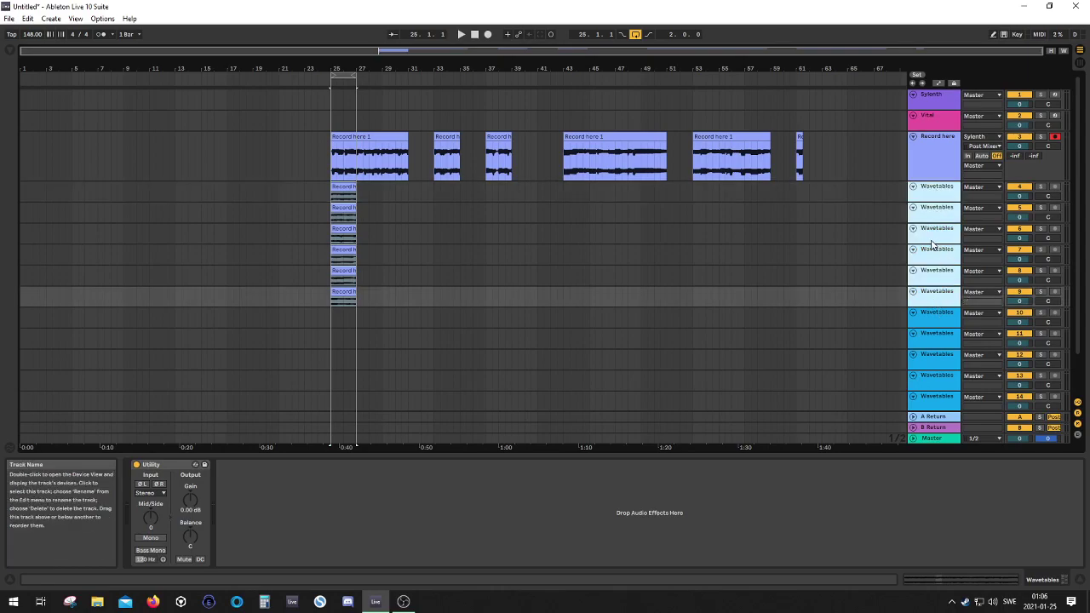
- Export only the selected tracks as WAV files named "Tutorial wavetables" in the Table potential folder
left_click(8, 17)
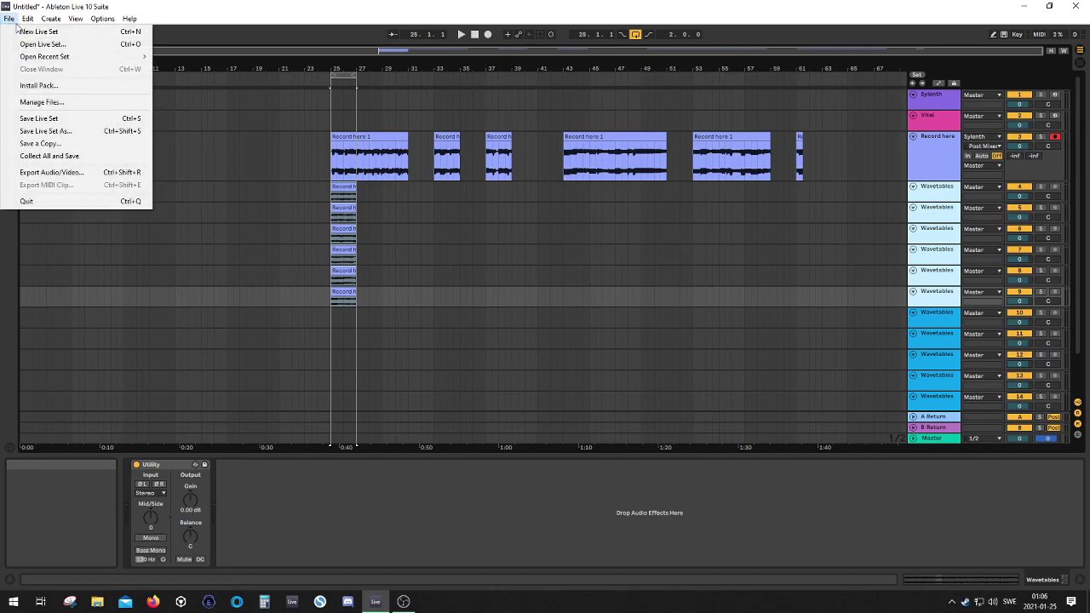
left_click(59, 172)
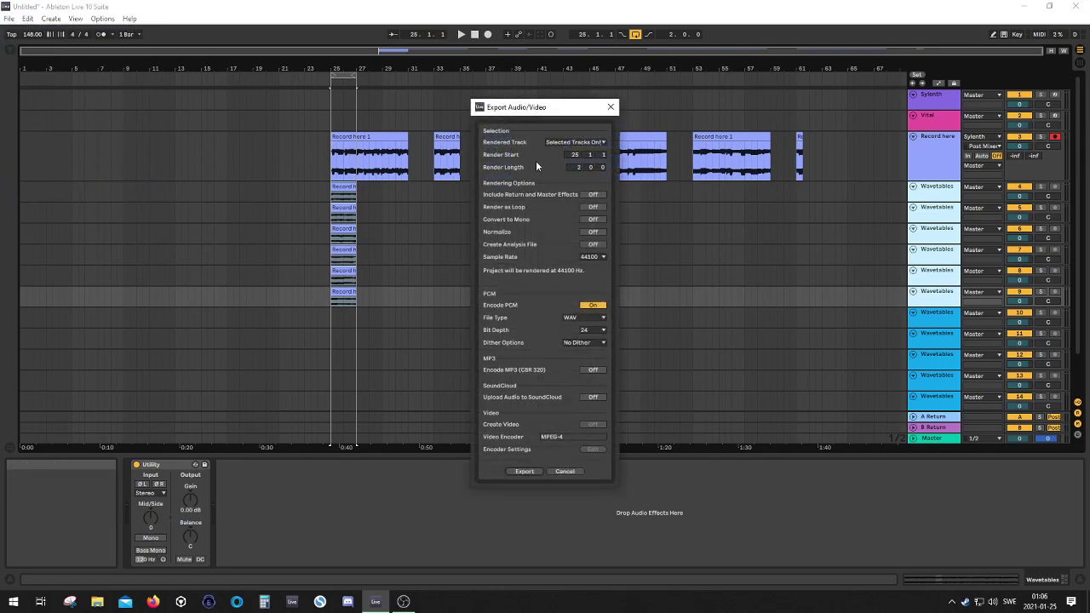
left_click(569, 143)
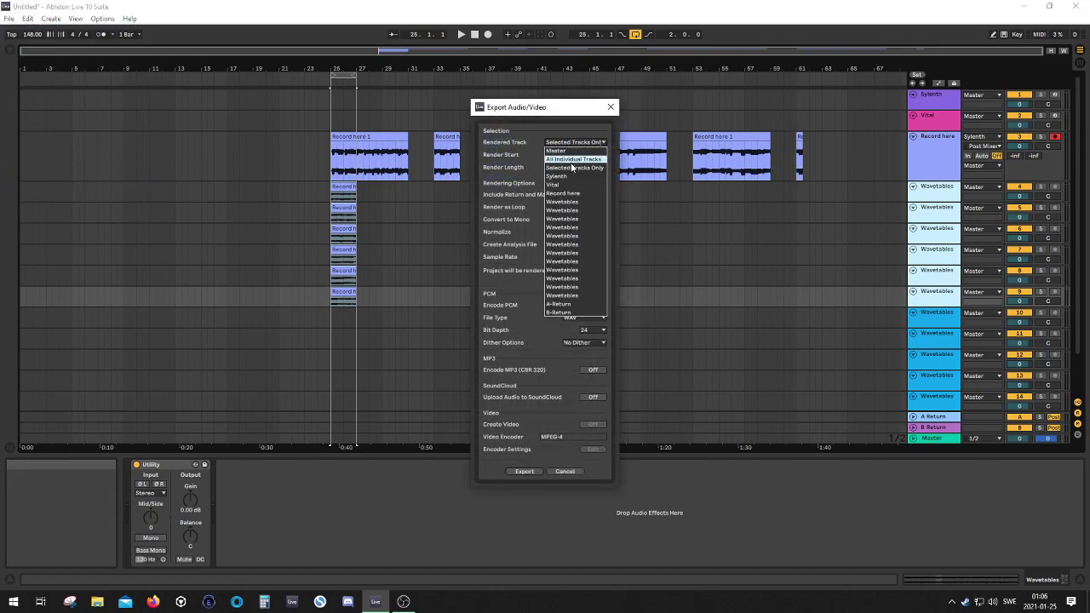
left_click(570, 169)
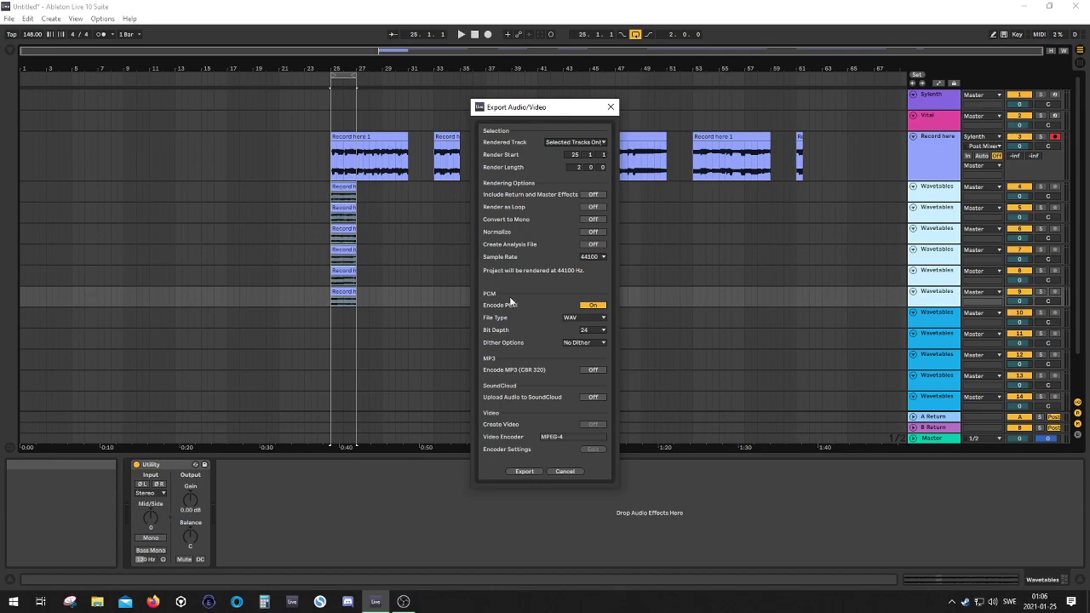
left_click(526, 473)
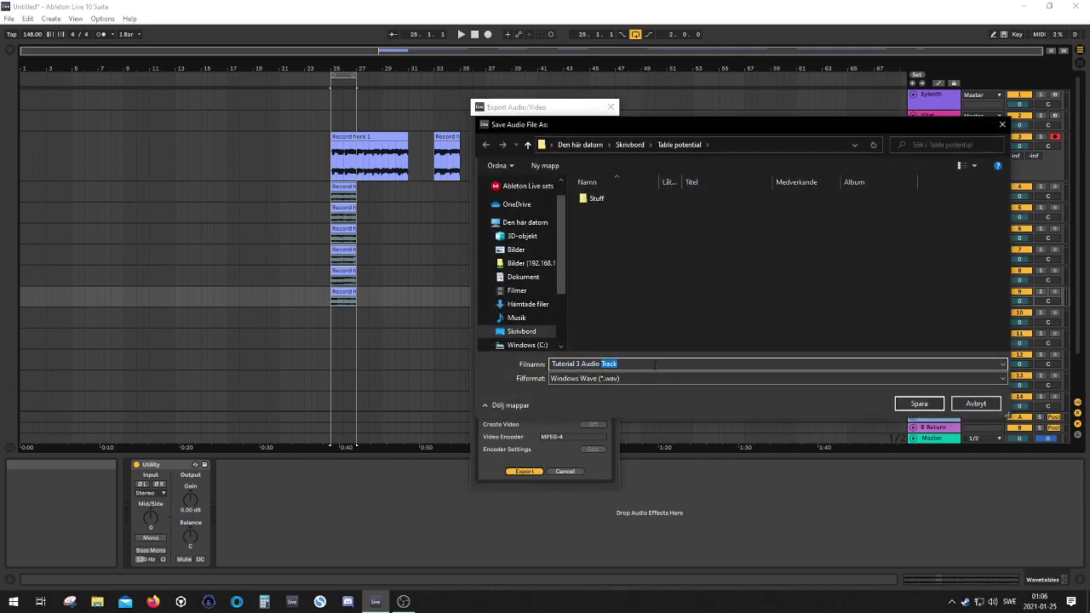
type("Tutorial wavetables")
left_click(918, 405)
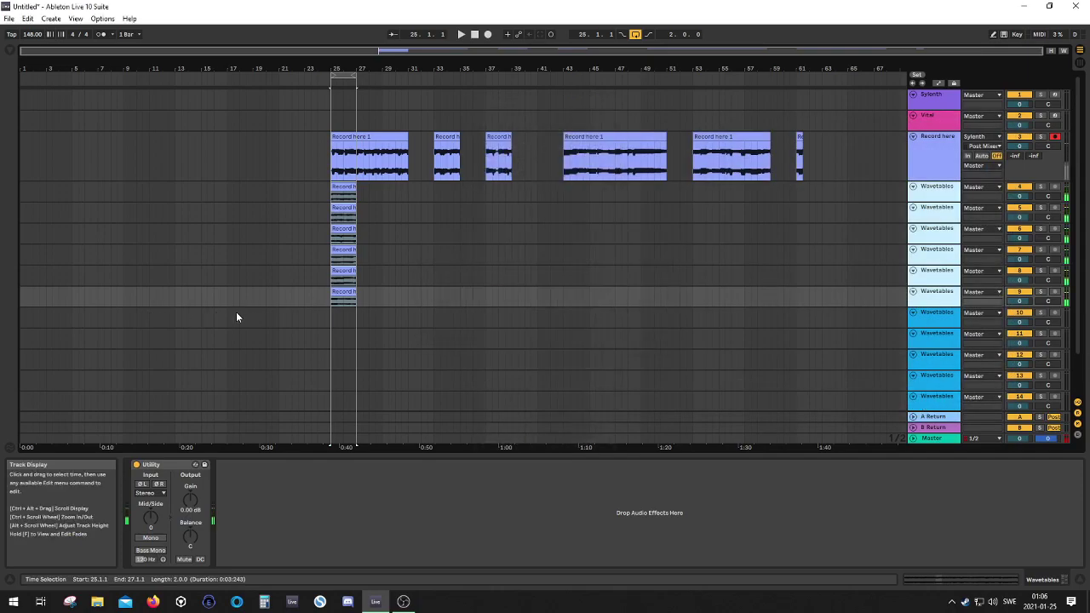
left_click(404, 602)
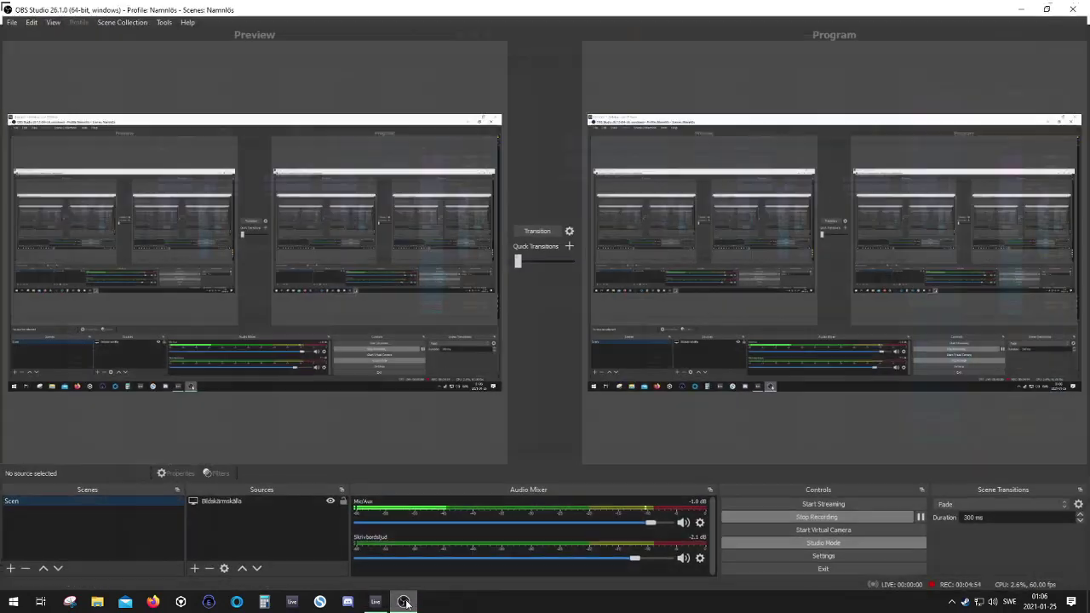
left_click(407, 603)
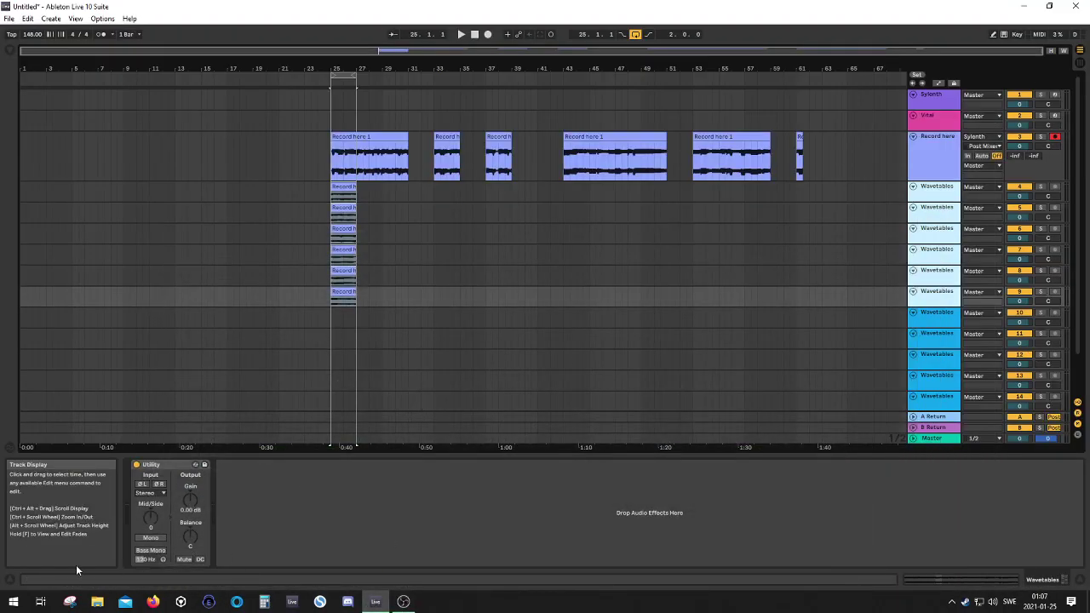
left_click(14, 604)
type("wave")
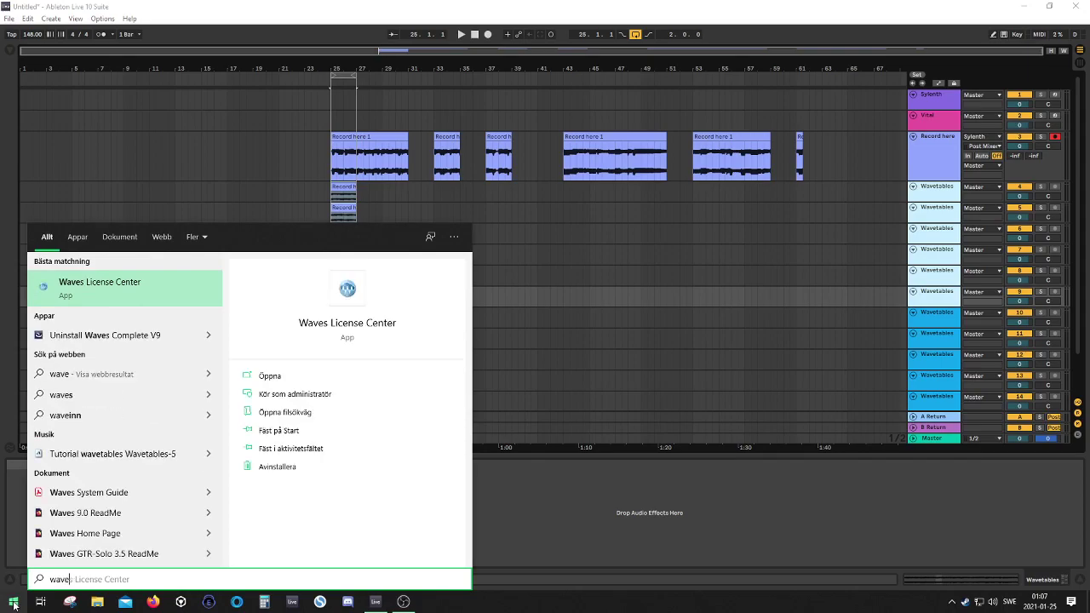
left_click(14, 605)
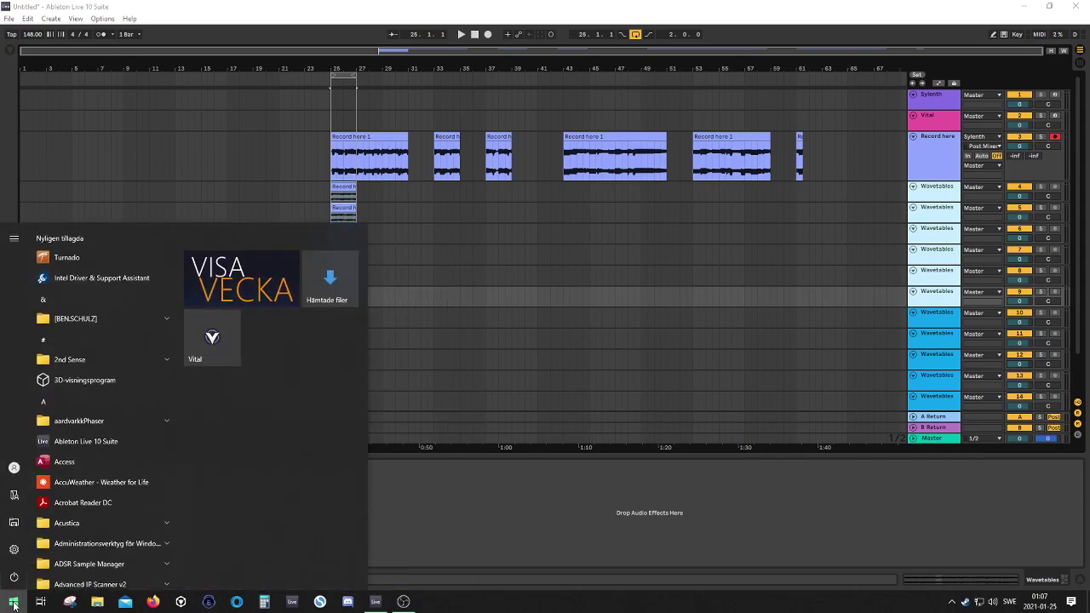
- Switch to File Explorer and open the Table potential folder on the desktop
left_click(97, 601)
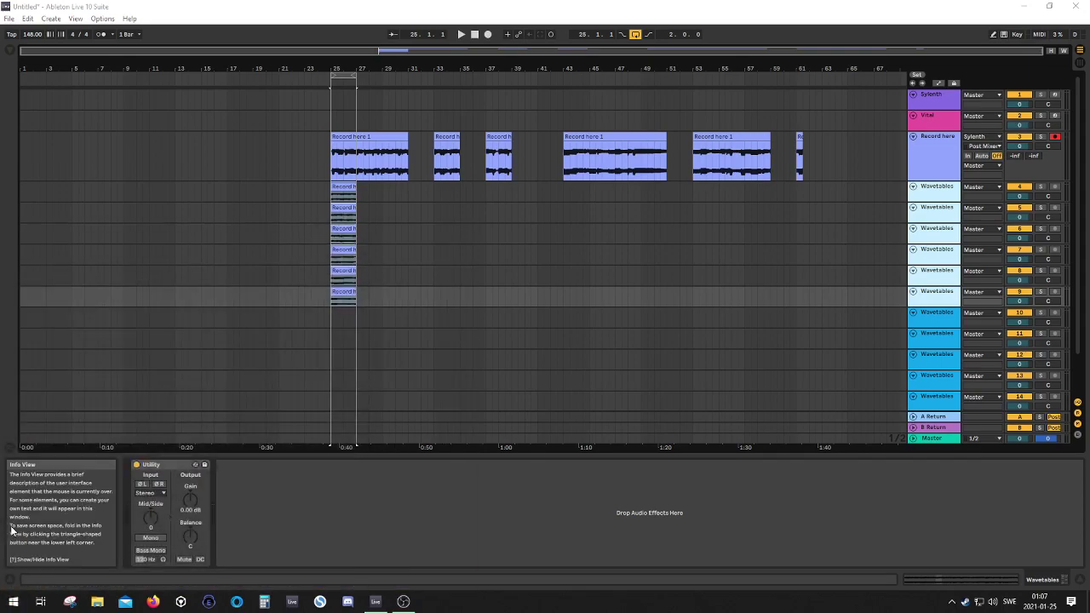
left_click(230, 283)
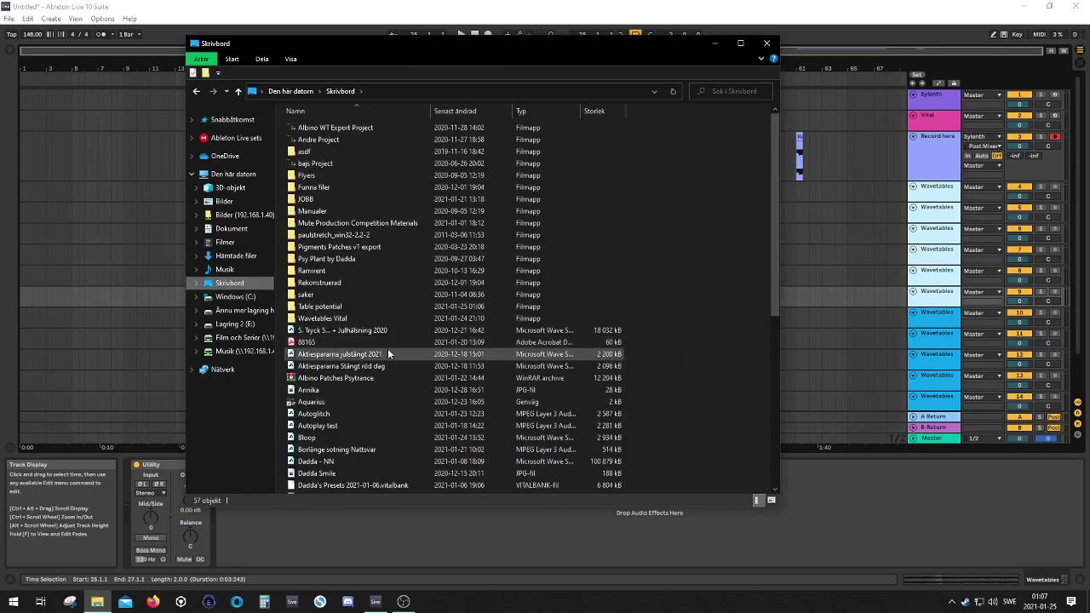
scroll(388, 349, "down", 6)
scroll(386, 372, "up", 6)
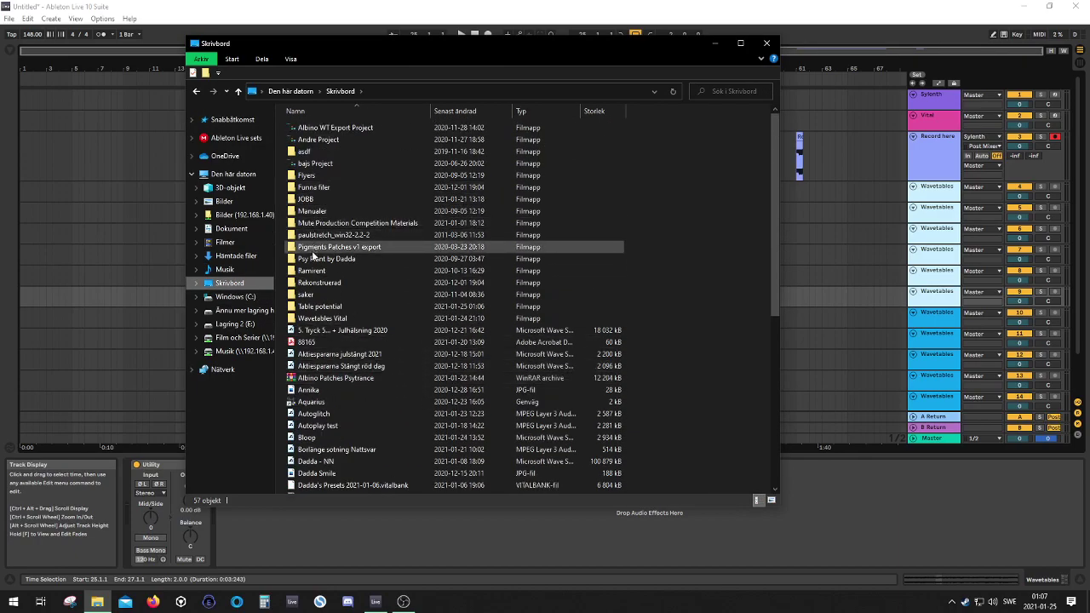
left_click(313, 308)
double_click(313, 309)
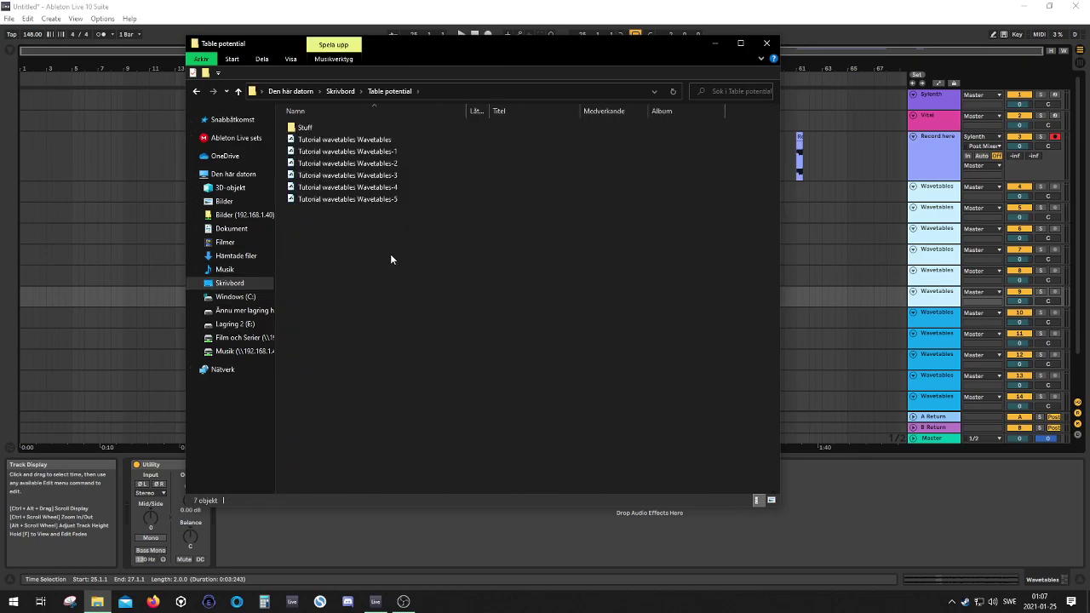
- Play the exported file "Tutorial wavetables Wavetables" in Winamp, close the player and return to Ableton Live
left_click_drag(417, 47, 613, 75)
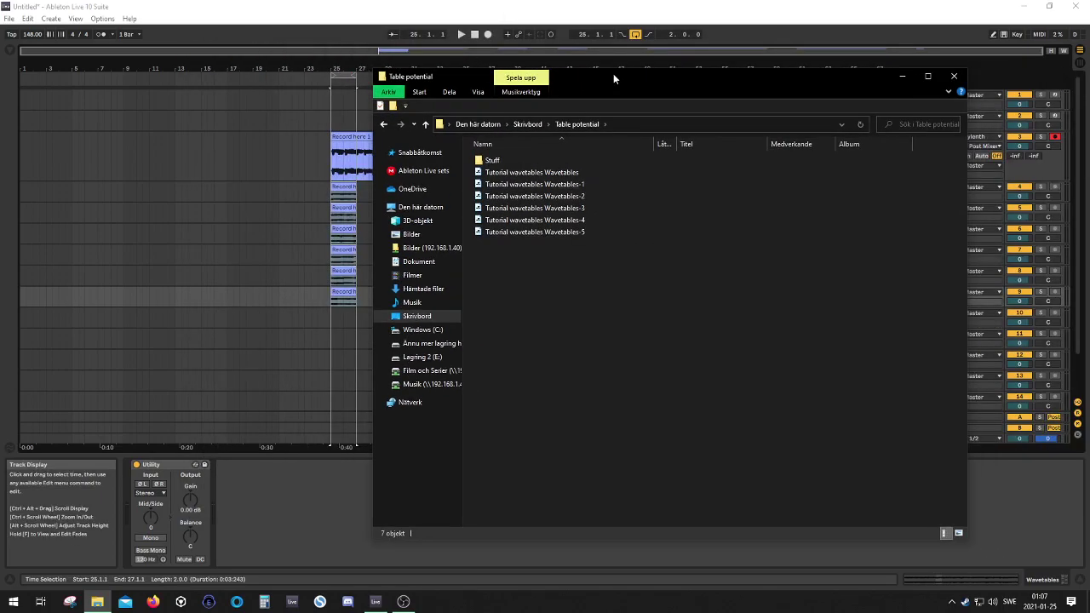
left_click(549, 173)
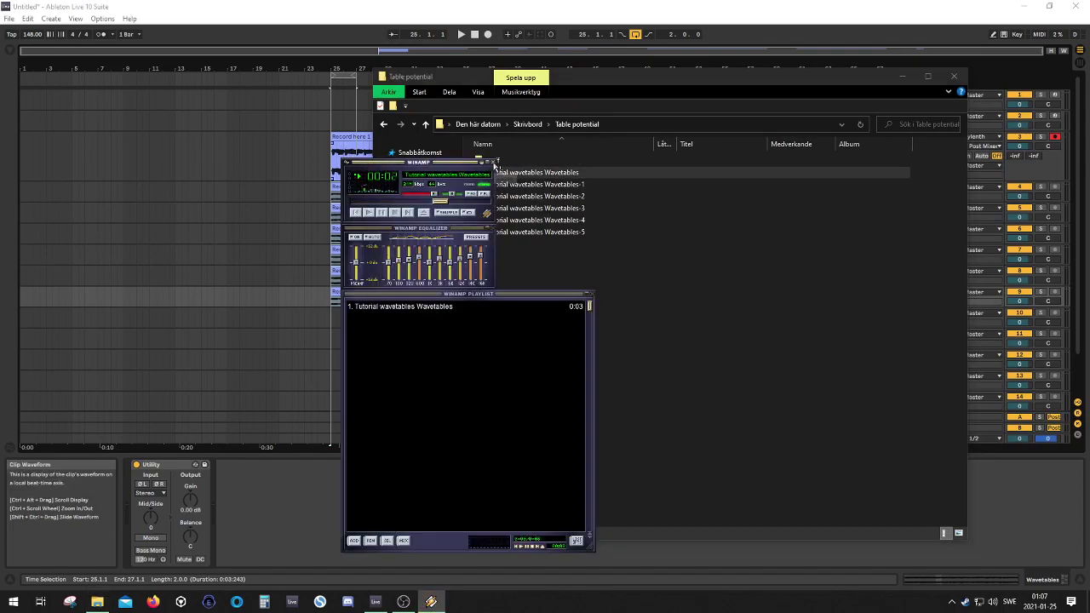
left_click(494, 163)
left_click_drag(599, 80, 669, 82)
left_click(591, 19)
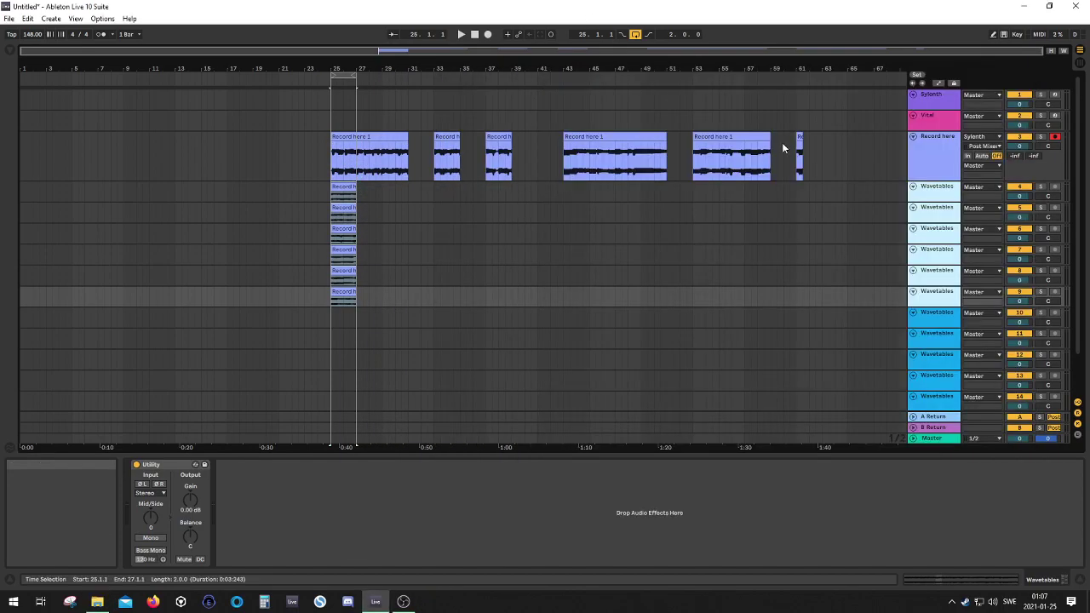
- Delete the leftover recordings between bars 25 and 63 on the Record here track
left_click(925, 144)
left_click(934, 117)
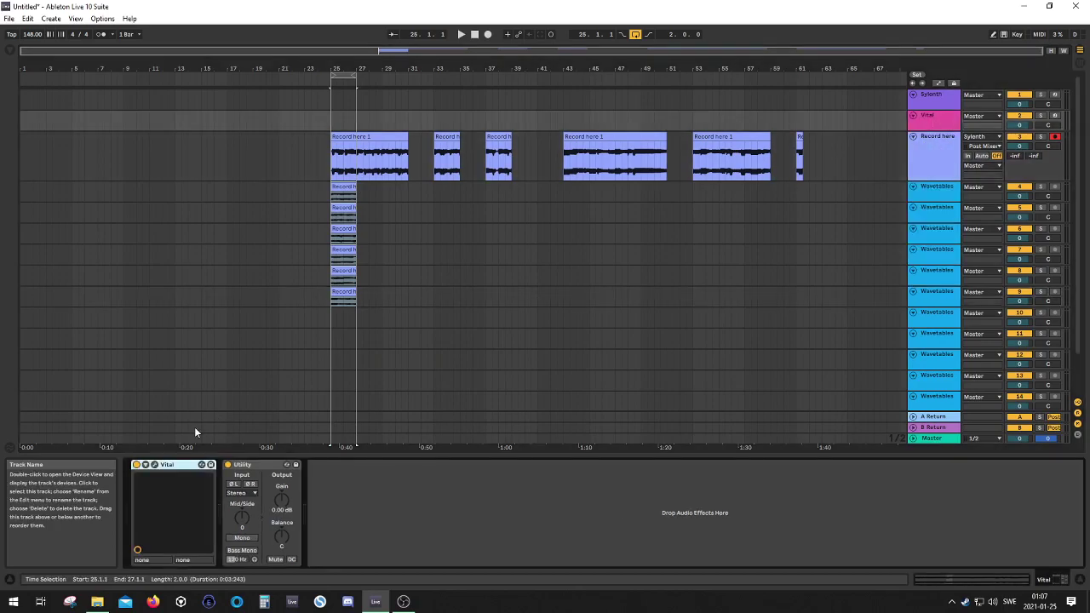
left_click_drag(820, 146, 332, 177)
key("Delete")
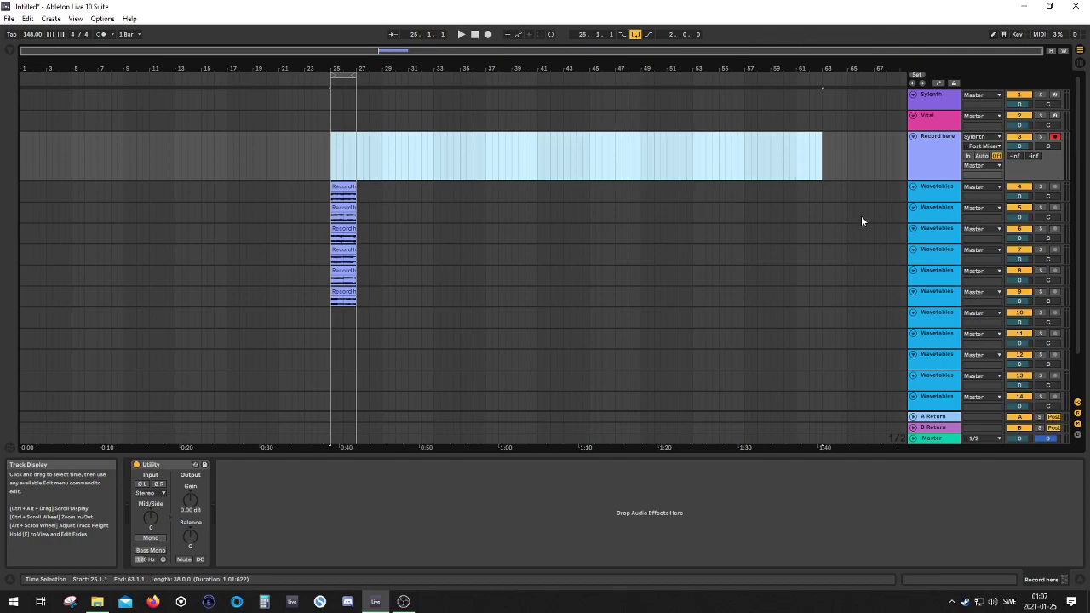
- Insert an empty two-bar MIDI clip on the Vital track from bar 25 to 27
left_click(925, 154)
left_click(926, 118)
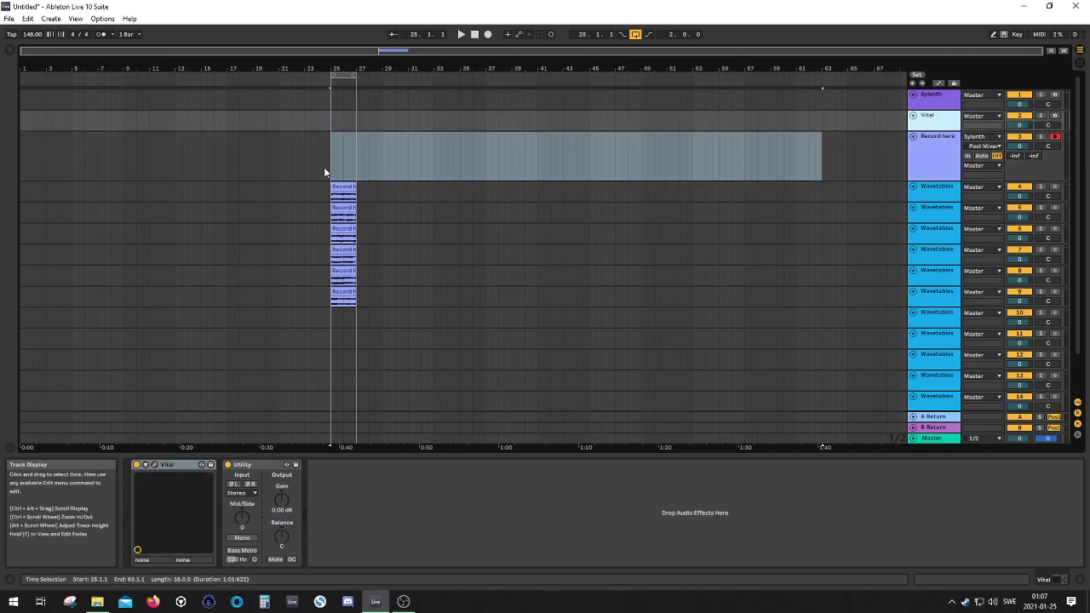
left_click_drag(336, 126, 348, 126)
right_click(356, 127)
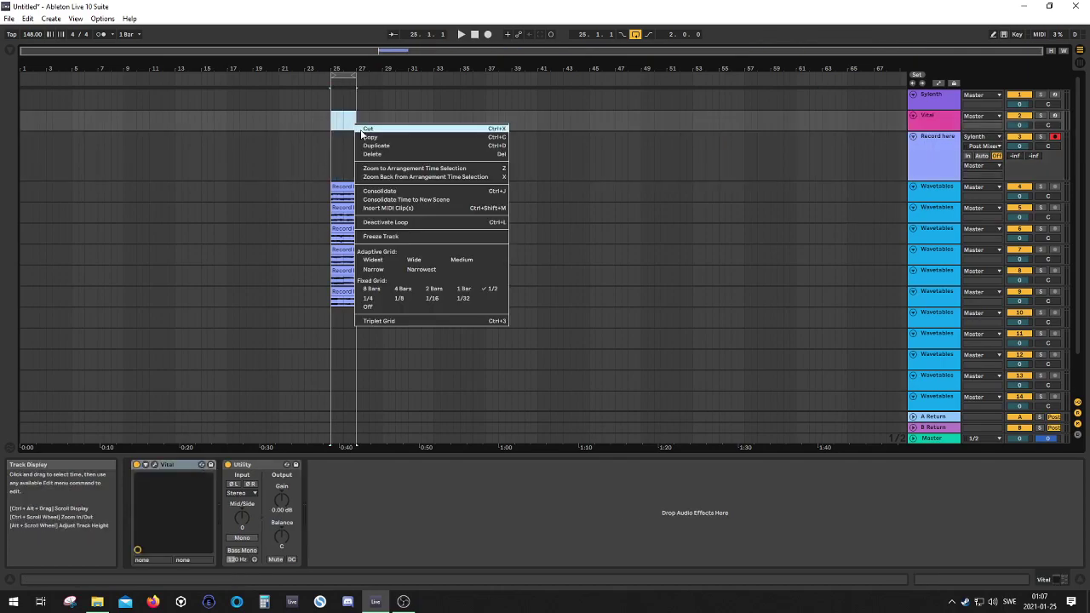
left_click(385, 208)
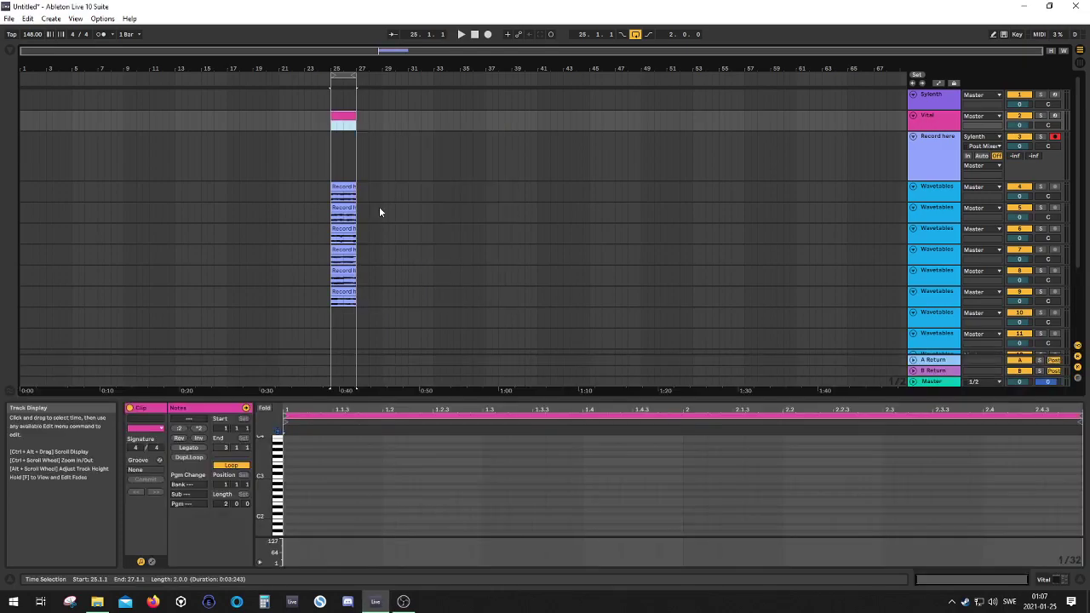
- Draw a single C2 note across the full length of the Vital track's MIDI clip
left_click(278, 511)
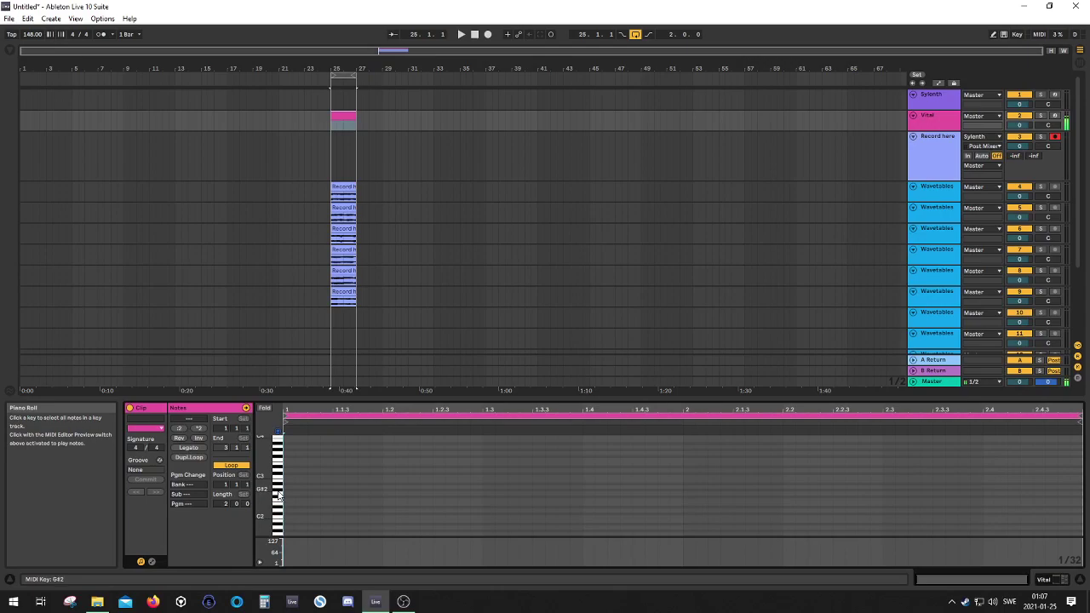
left_click(277, 522)
scroll(278, 522, "down", 1)
left_click(278, 498)
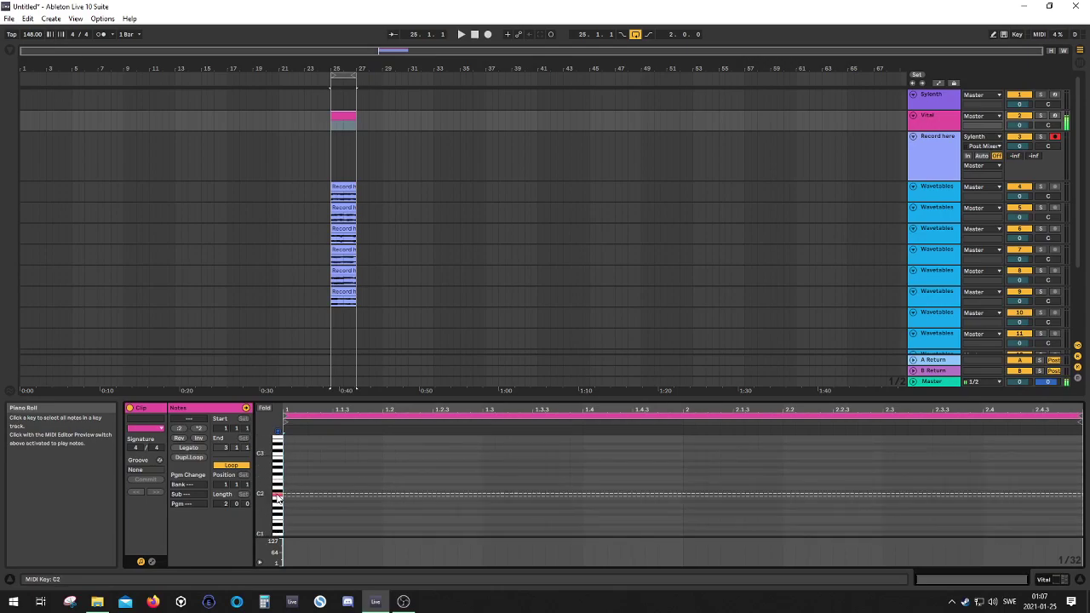
left_click_drag(291, 495, 1066, 492)
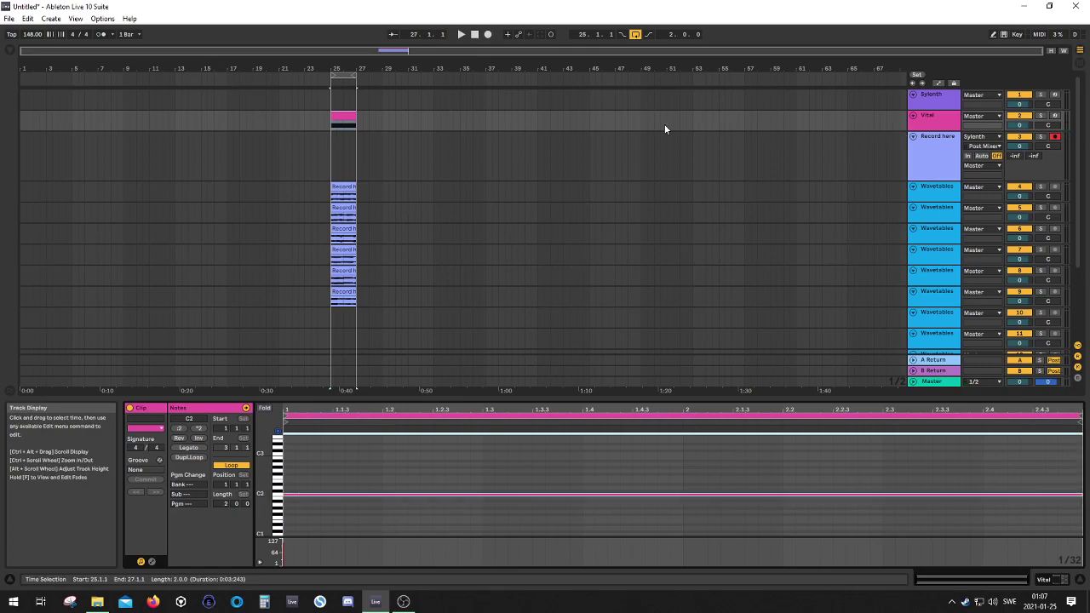
- Solo the Vital track and deactivate Wavetables tracks 4 to 9
key("space")
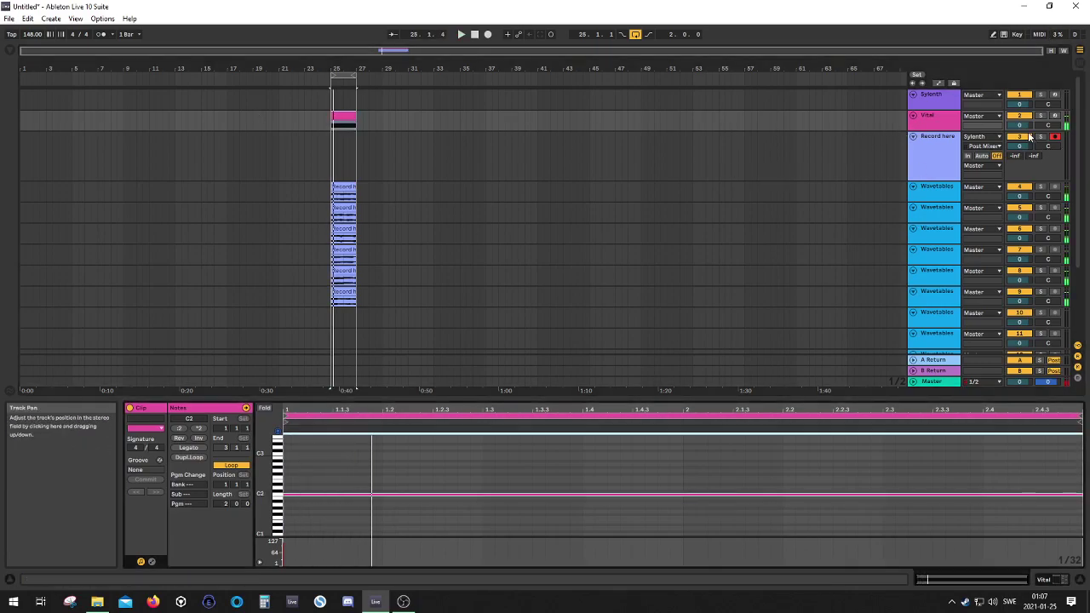
left_click(1041, 115)
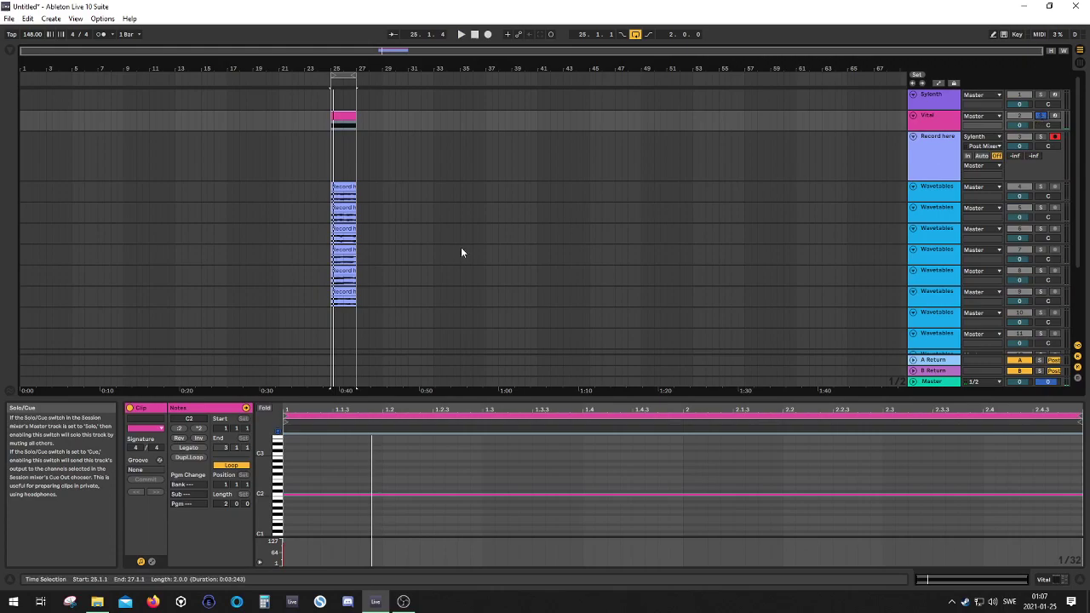
left_click(393, 197)
scroll(922, 195, "down", 3)
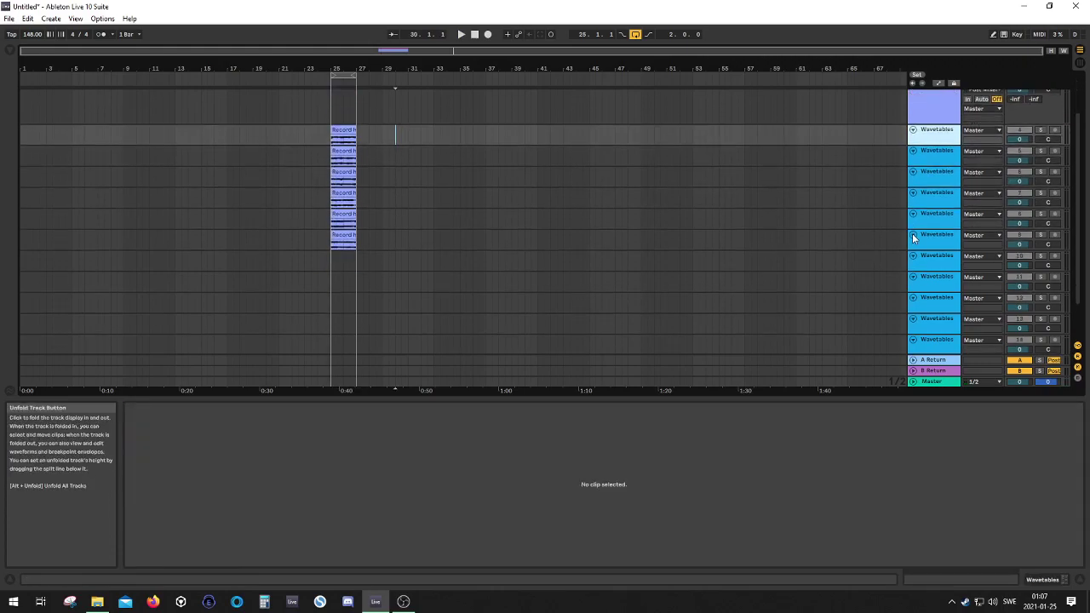
left_click(944, 246, "shift")
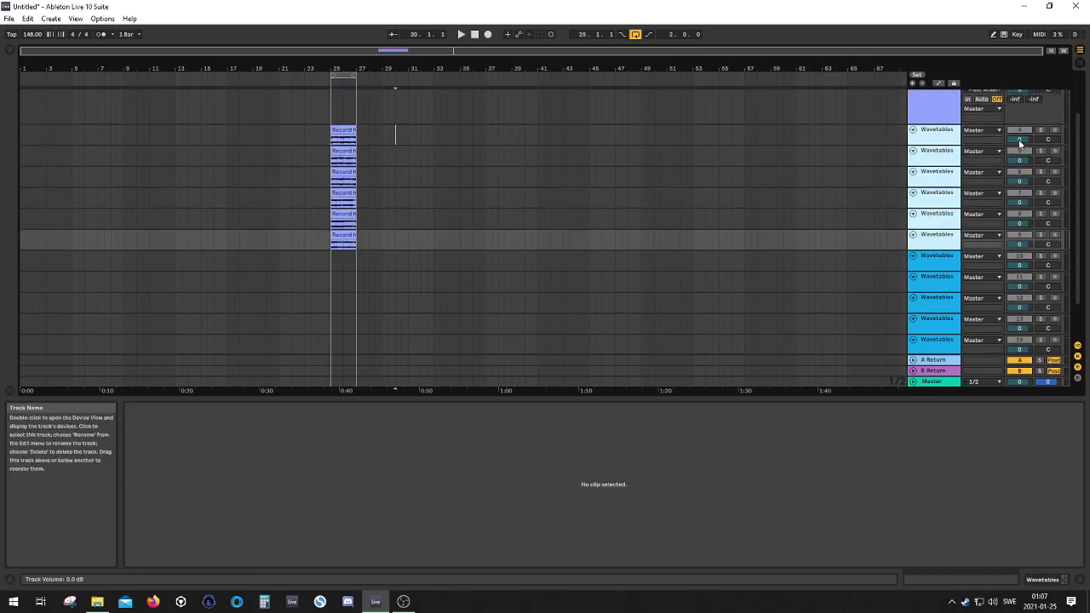
left_click(1019, 151)
left_click(731, 157)
scroll(681, 213, "up", 3)
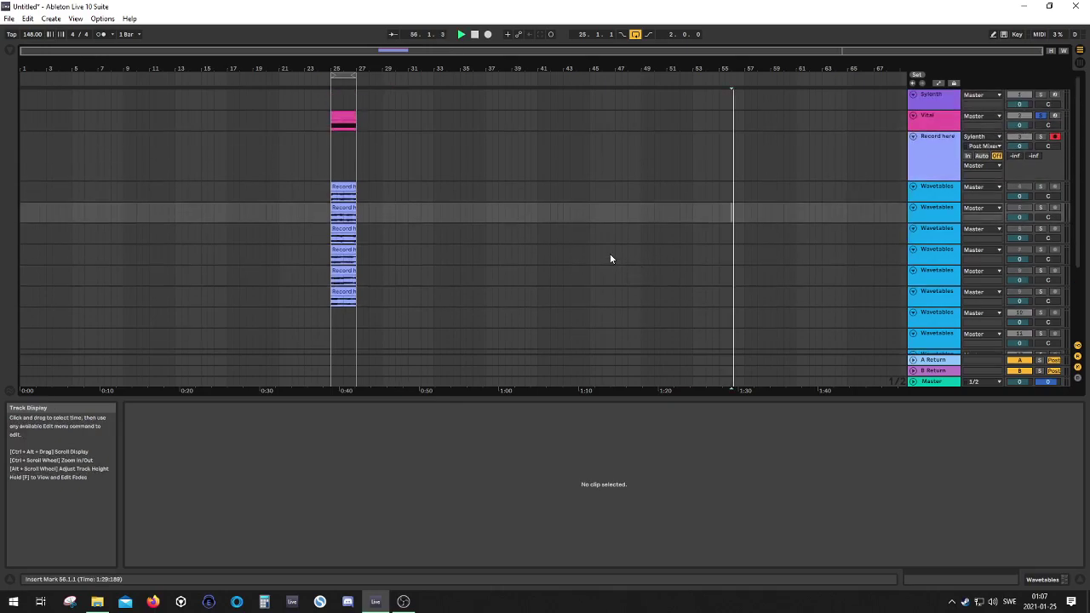
- Find the AUTOPLAY_AoW_v1.5.2 MIDI effect in the AOW collection and insert it before Vital on the Vital track
left_click(325, 153)
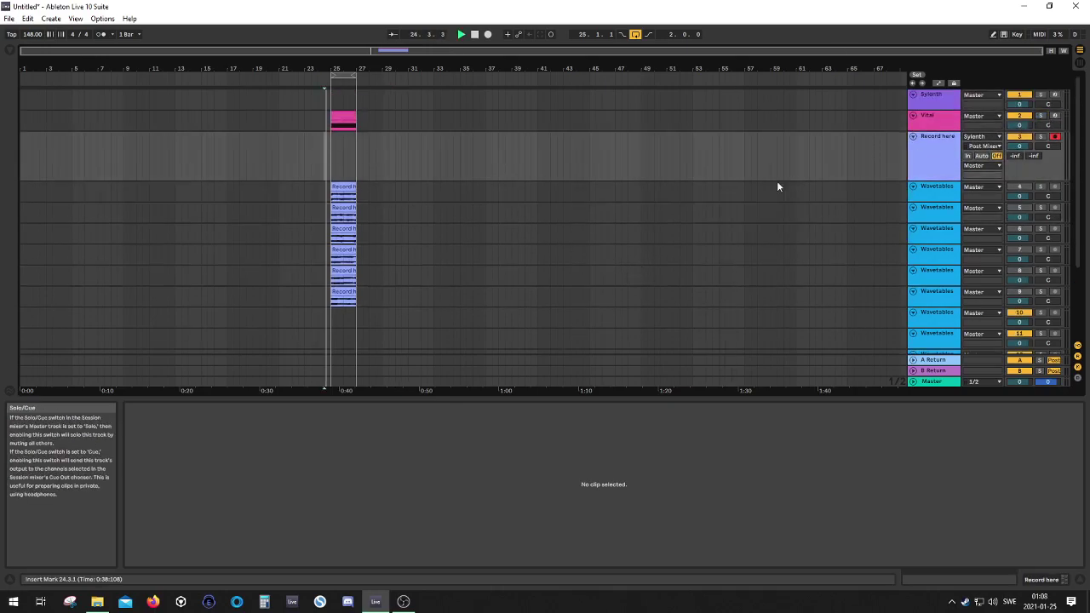
left_click(941, 125)
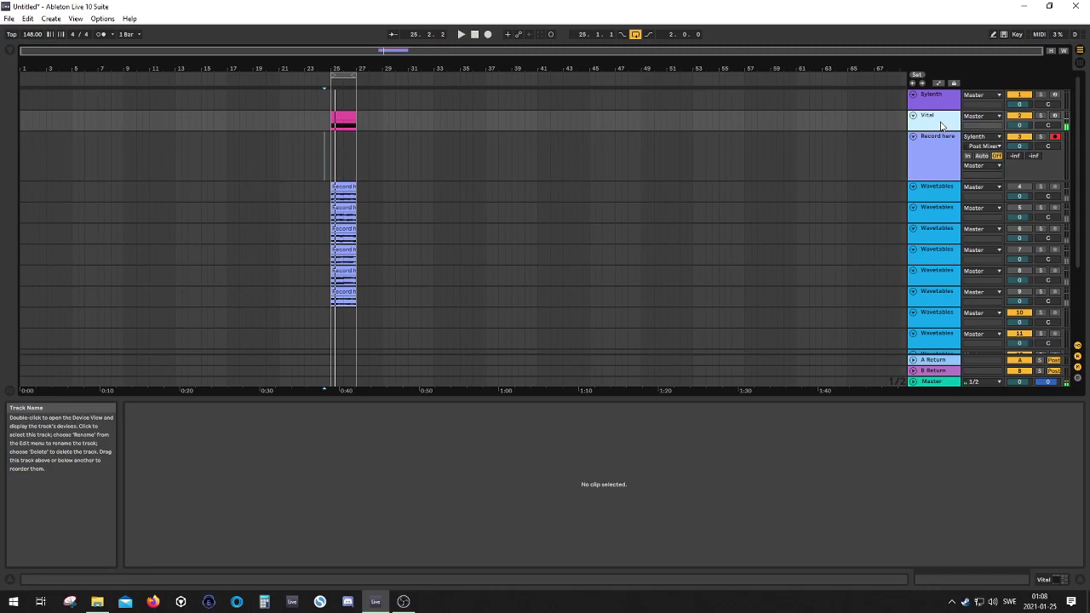
double_click(941, 125)
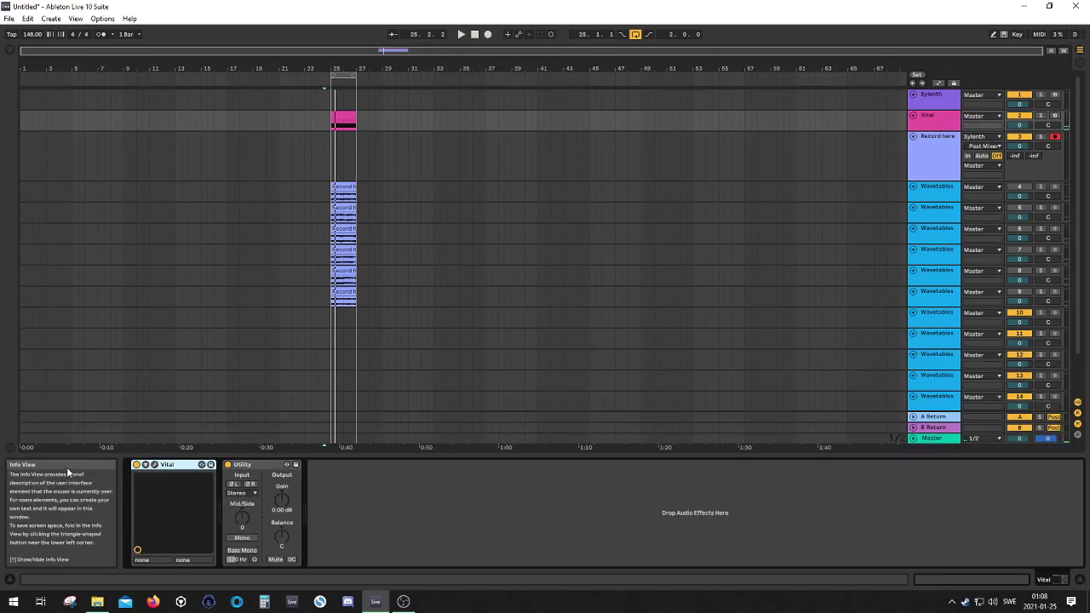
left_click(11, 50)
left_click(40, 109)
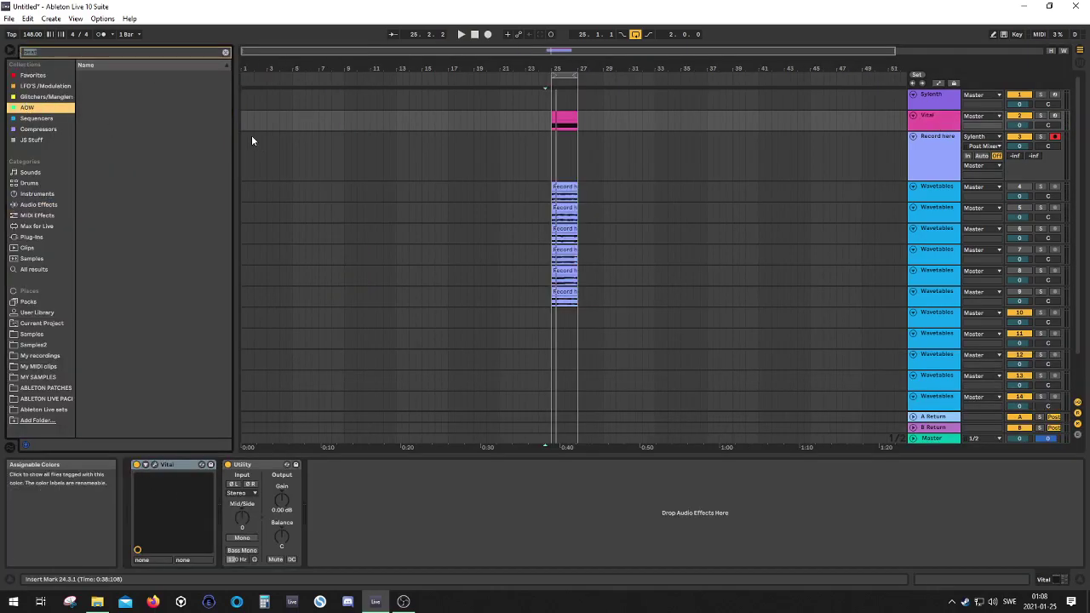
left_click(63, 53)
type("auto")
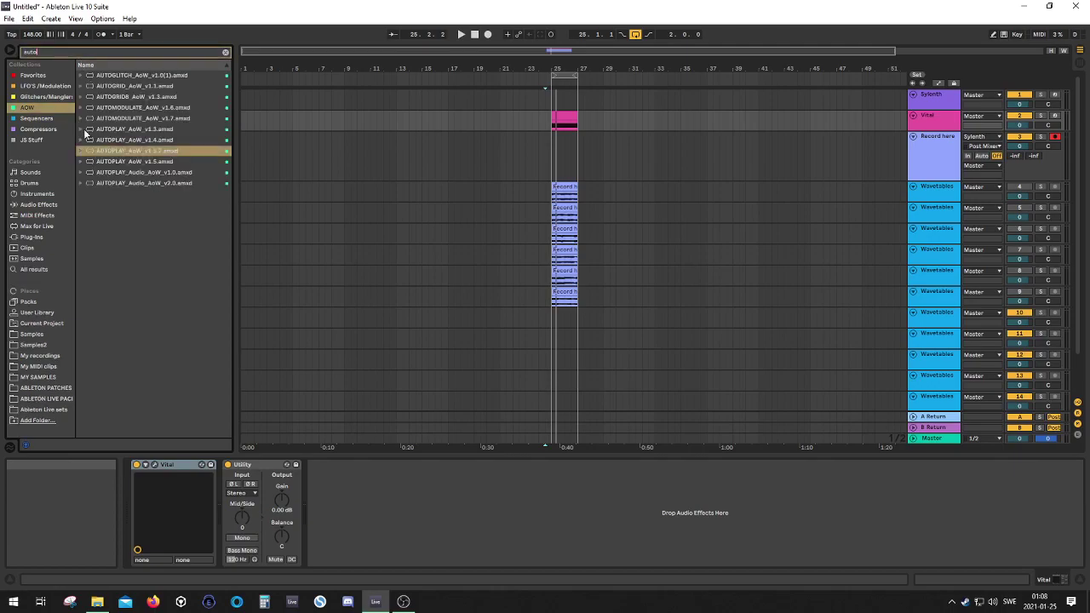
left_click_drag(144, 498, 141, 502)
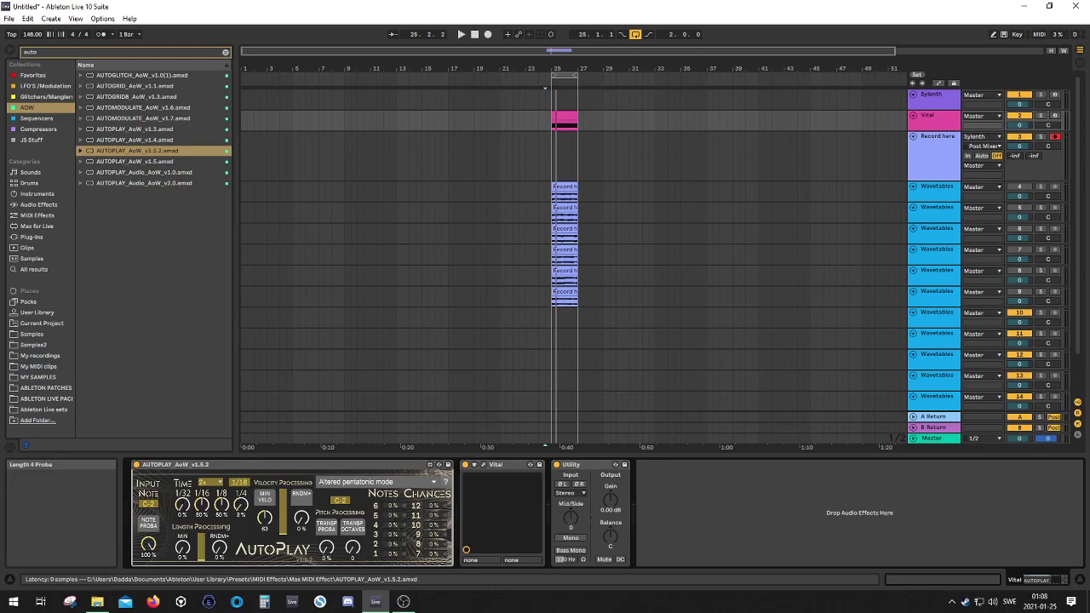
- Set AUTOPLAY's minimum note length to 7 % and its length randomization to 100 % while auditioning the clip
key("space")
left_click_drag(219, 552, 181, 542)
key("space")
key("space")
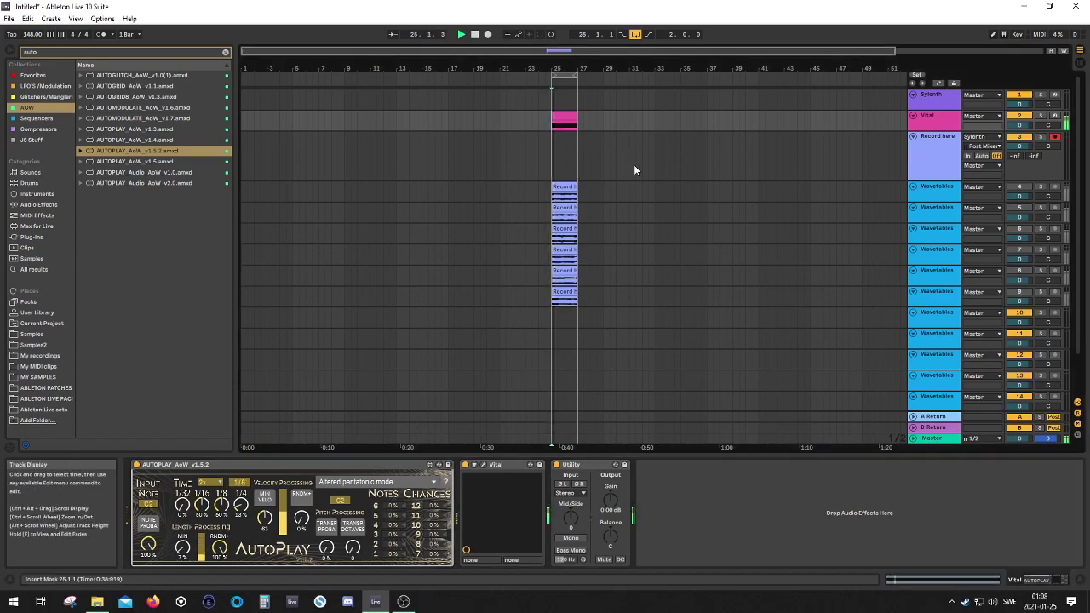
key("space")
- Set AUTOPLAY's time multiplier to 1x, with a 78 % chance for 1/16 notes and 37 % for 1/8 notes
left_click(217, 483)
left_click(217, 492)
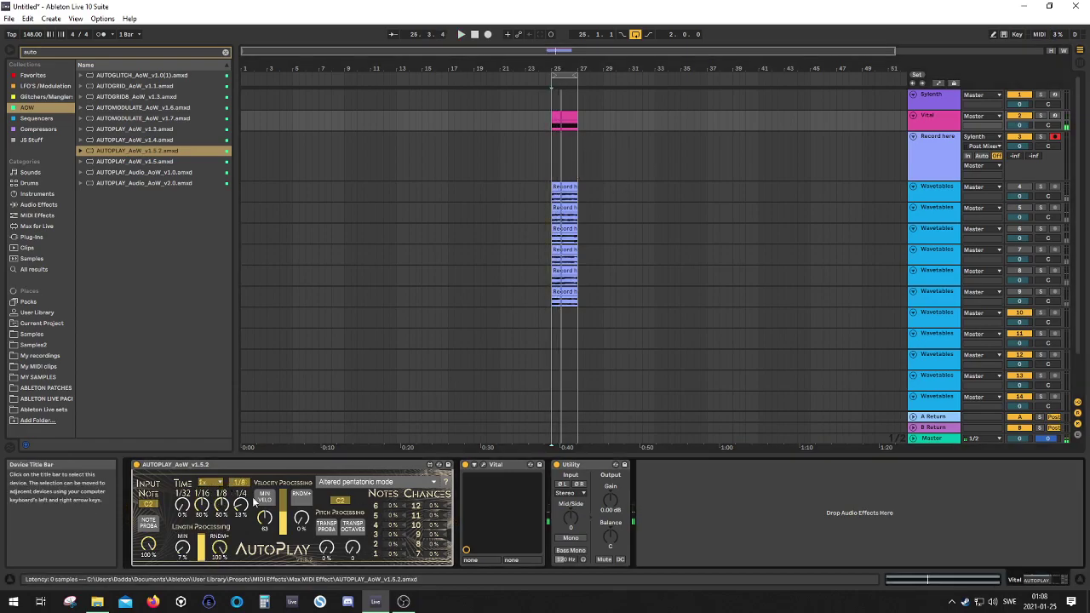
key("space")
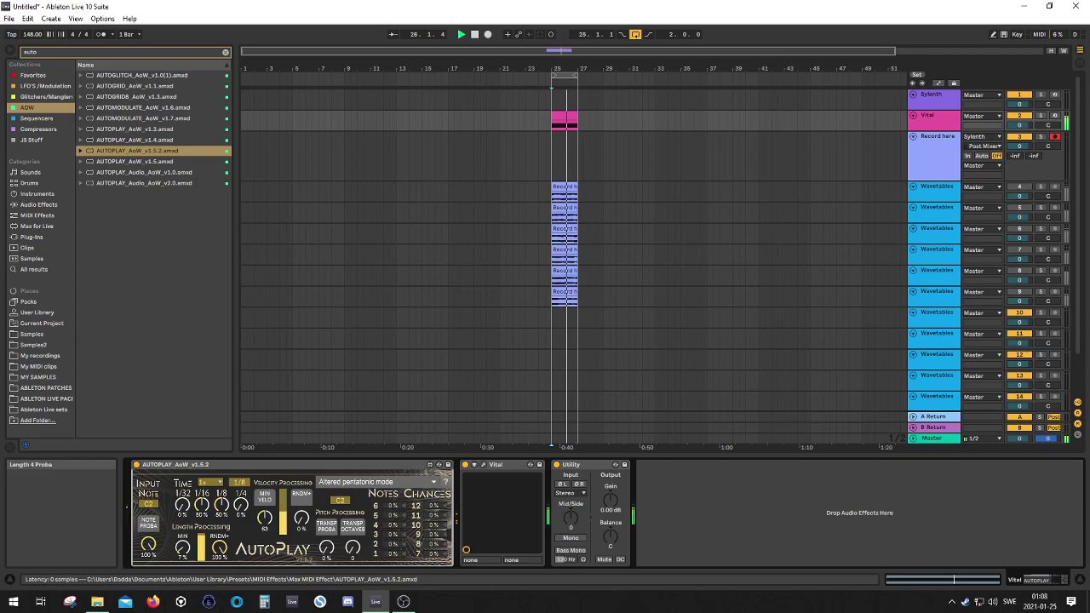
key("space")
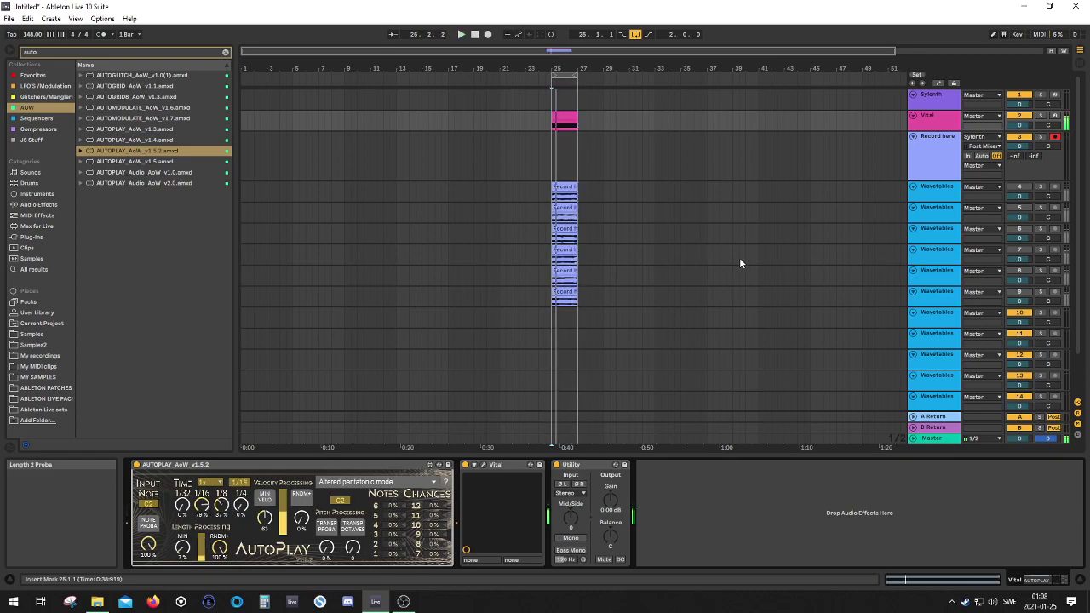
- Load the Tutorial wavetables Wavetables file from the Table potential folder into Vital's oscillator 1 and sweep its wavetable position
left_click(483, 464)
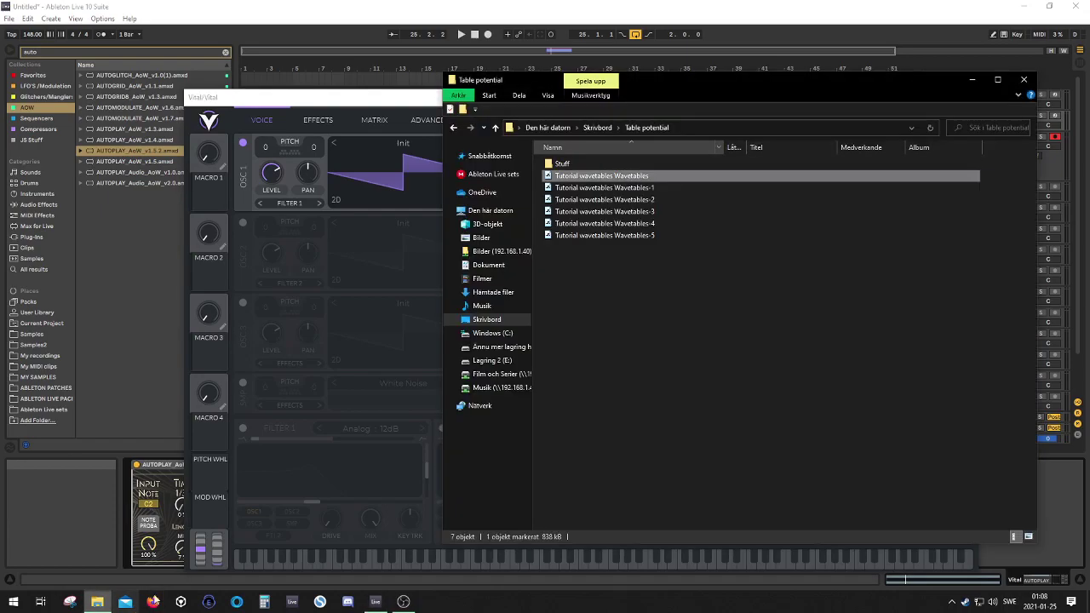
left_click(97, 601)
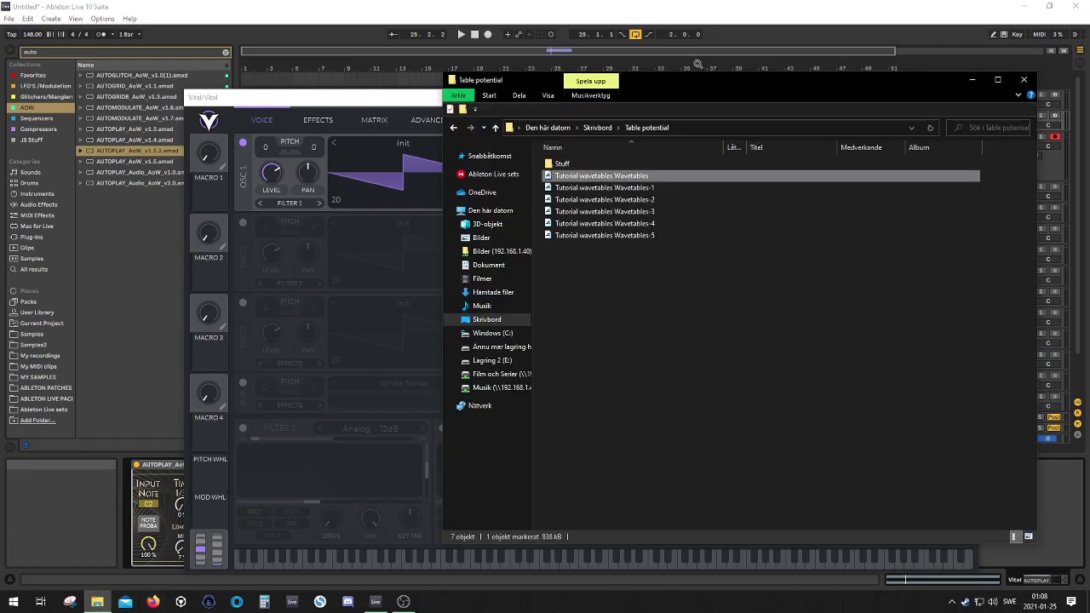
left_click_drag(665, 89, 887, 72)
left_click_drag(569, 100, 412, 72)
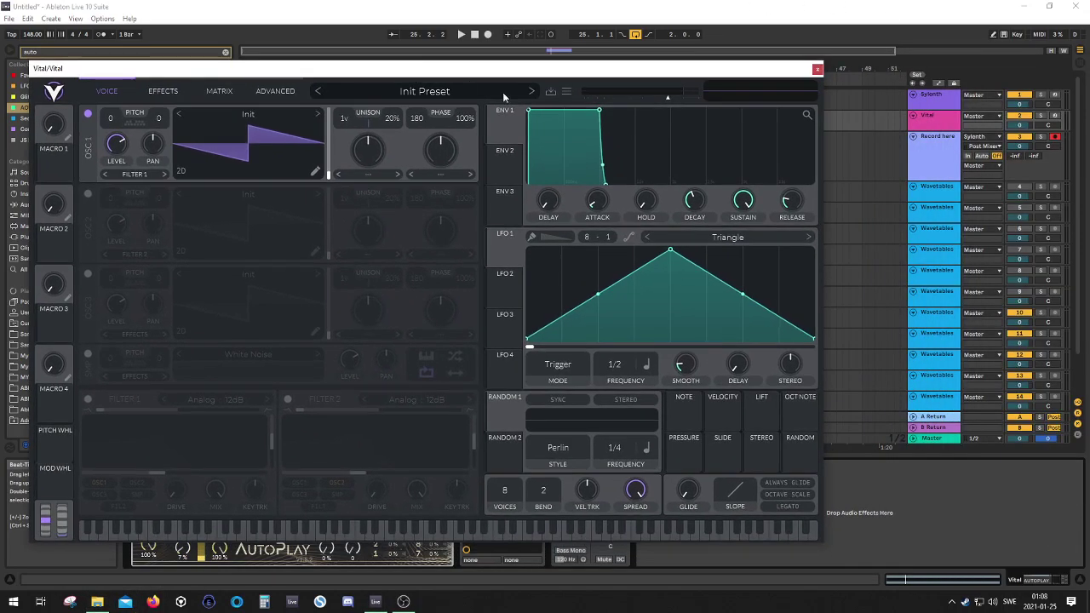
left_click(97, 602)
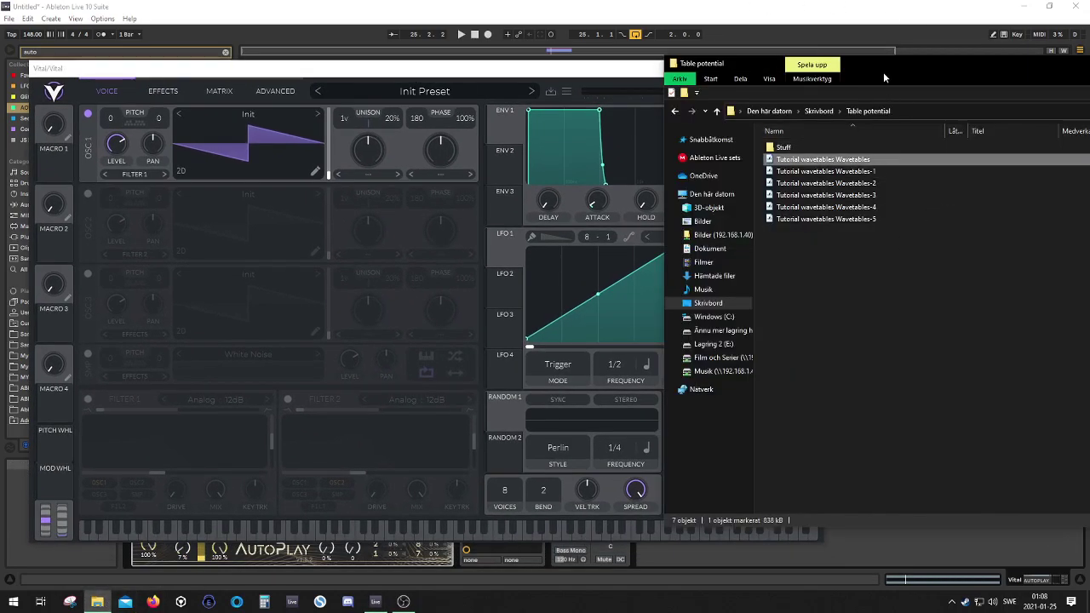
left_click_drag(883, 70, 912, 68)
left_click_drag(358, 160, 273, 136)
mouse_move(327, 175)
left_mouse_down()
mouse_move(332, 102)
mouse_move(332, 176)
left_mouse_up()
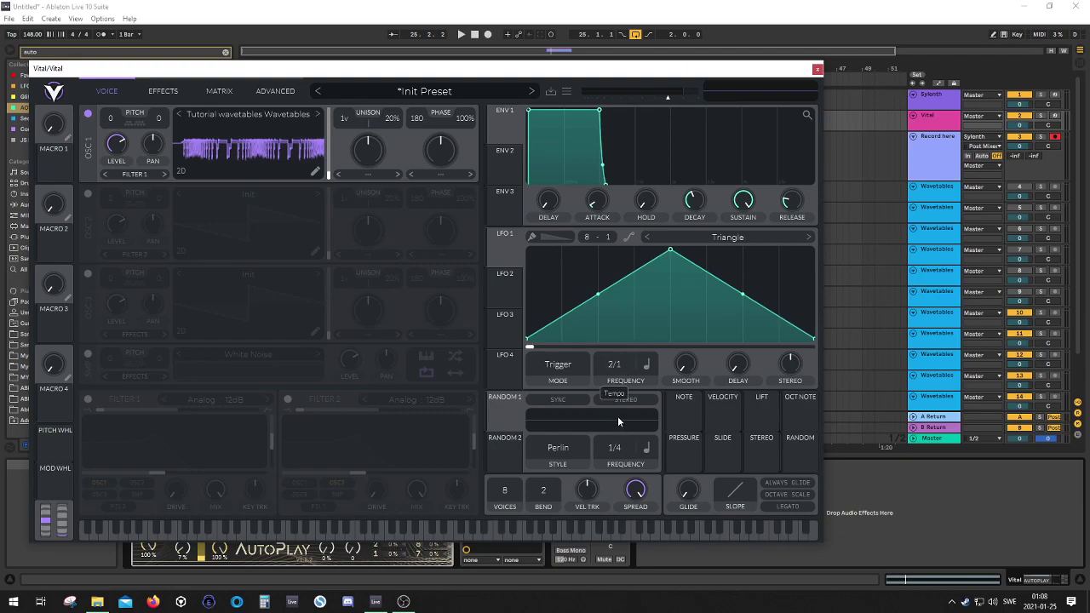
- Modulate oscillator 1's wavetable position with LFO 1, set to Sync mode at 2/1 and reshaped into a rising ramp
left_click_drag(506, 252, 269, 160)
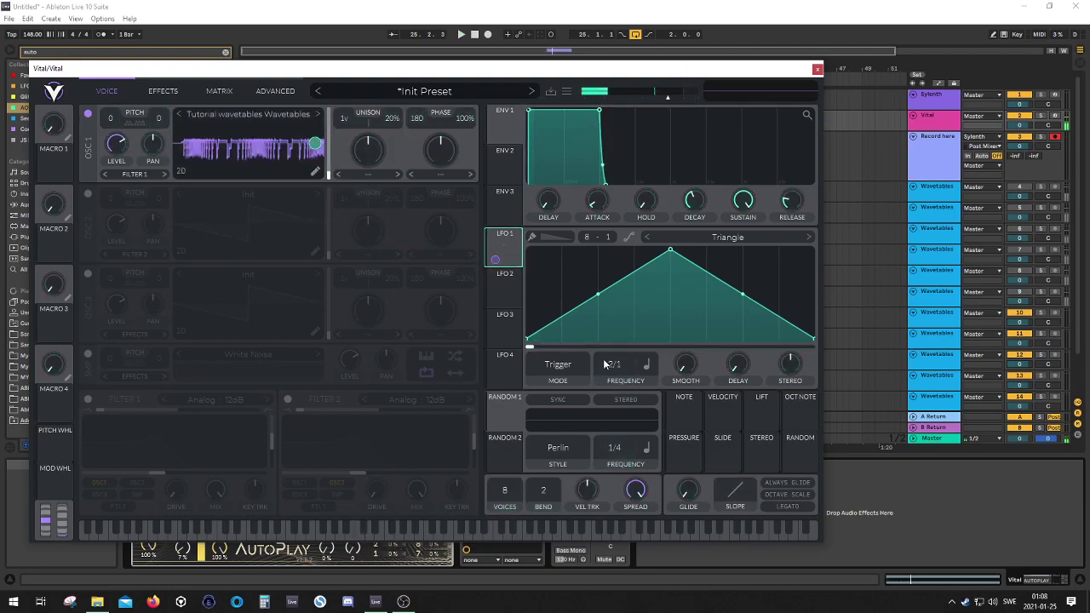
left_click(564, 365)
left_click(556, 409)
key("space")
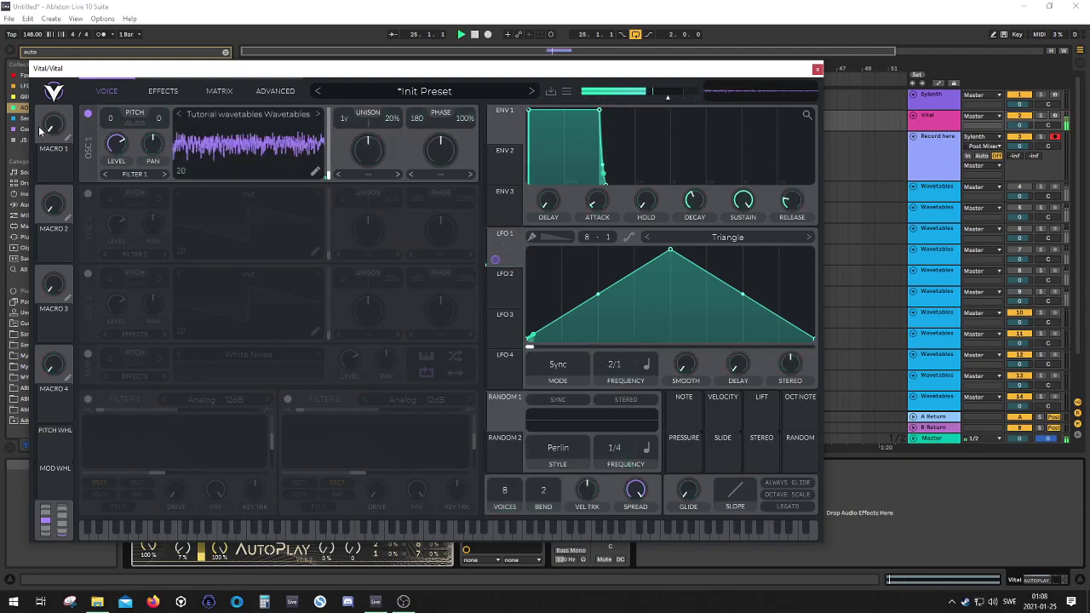
left_click_drag(671, 252, 813, 250)
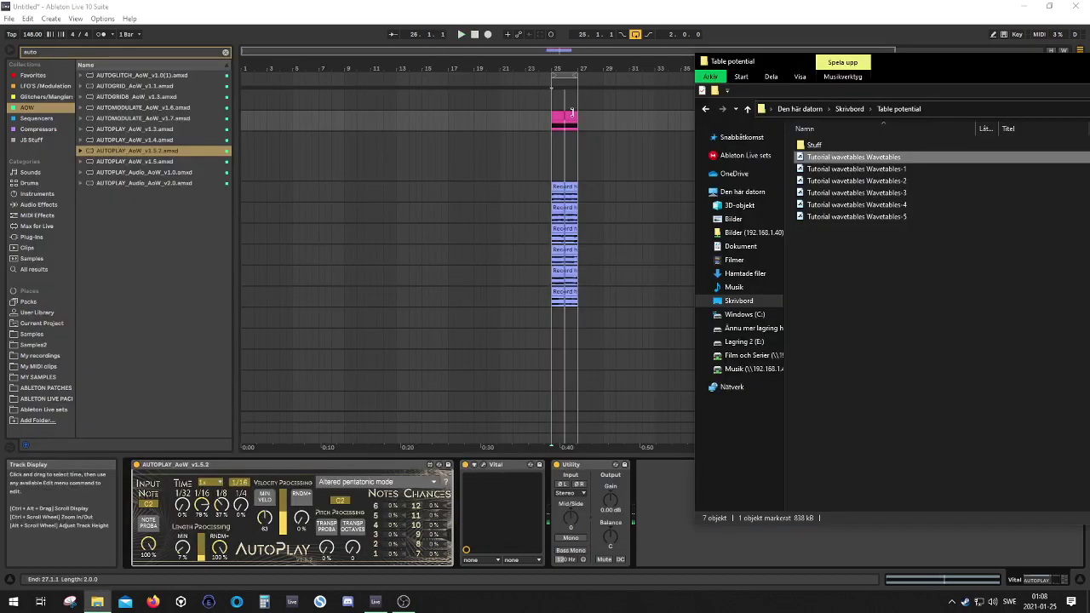
- Transpose the full-length note in the Vital clip down to C0, comparing it with C1 during playback
double_click(572, 113)
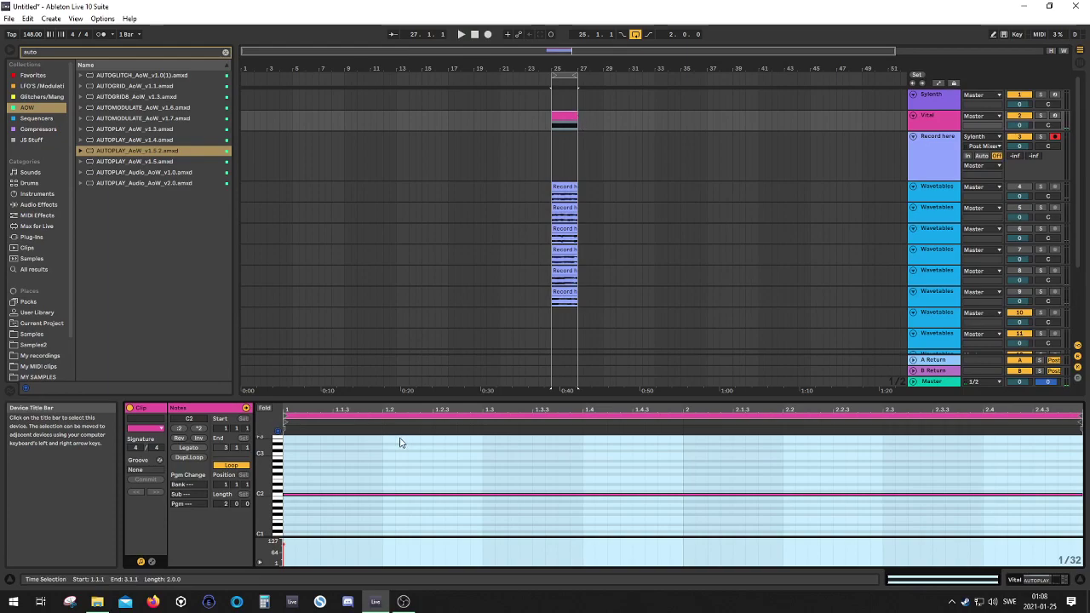
left_click_drag(379, 477, 341, 512)
key("shift+Down")
key("shift+Down")
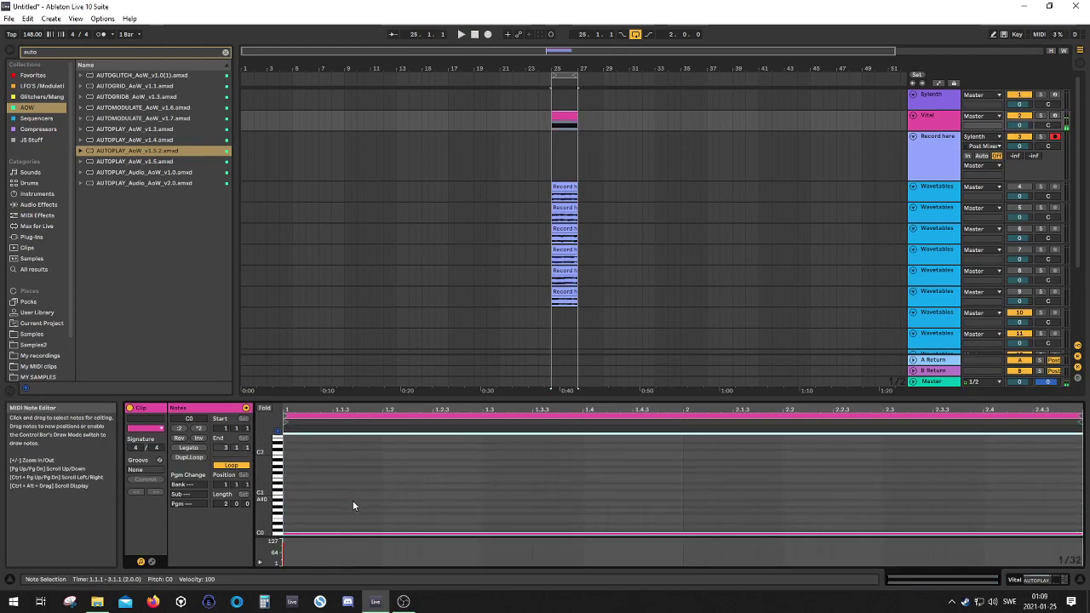
key("space")
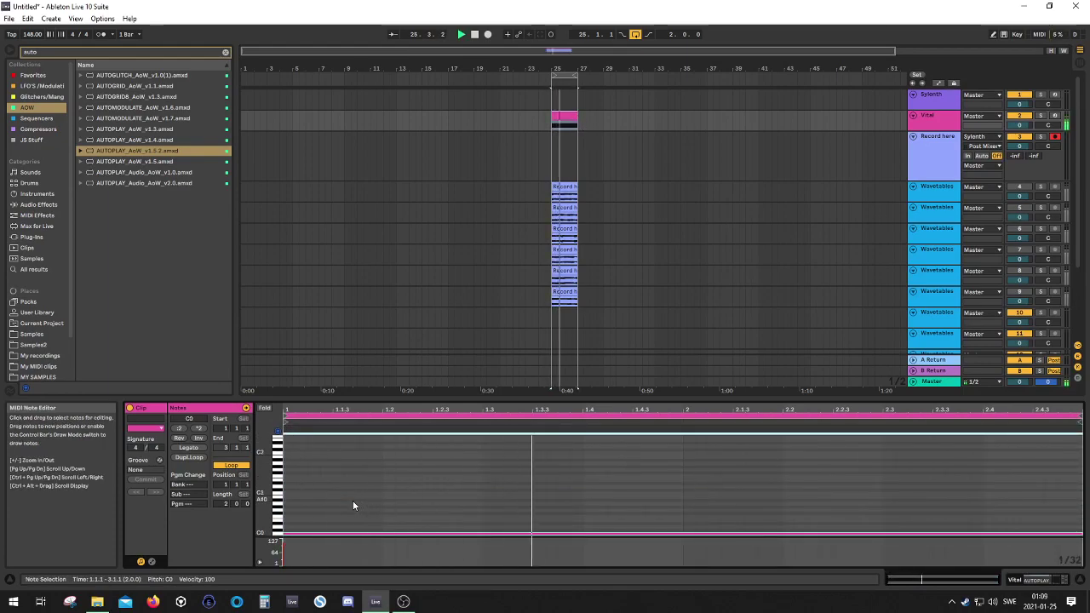
key("shift+Up")
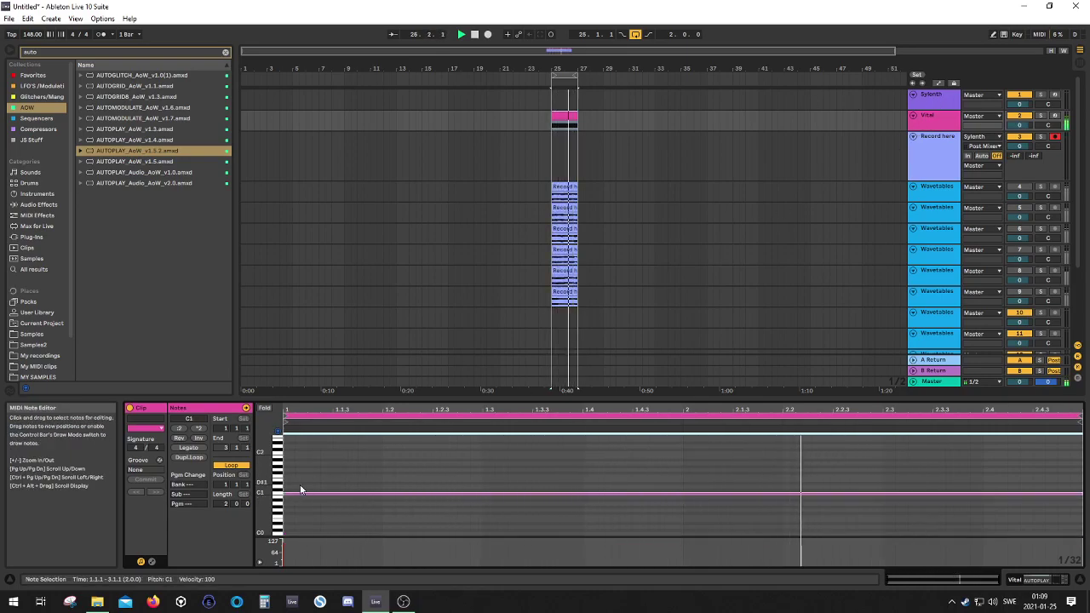
key("shift+Down")
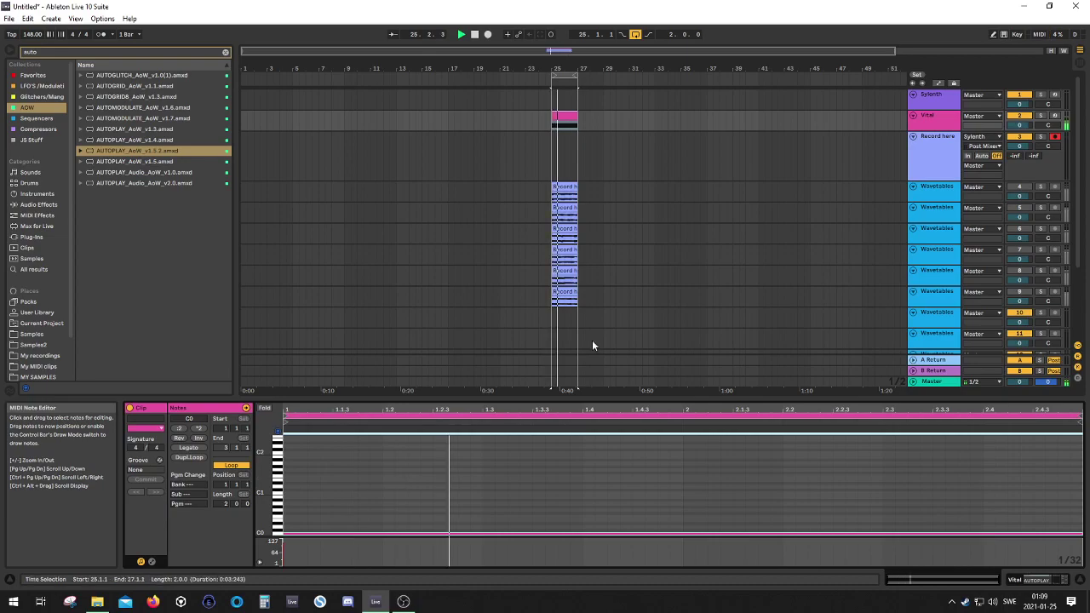
- Reload the Tutorial wavetables Wavetables file from the Table potential folder into Vital's oscillator 1
left_click(932, 121)
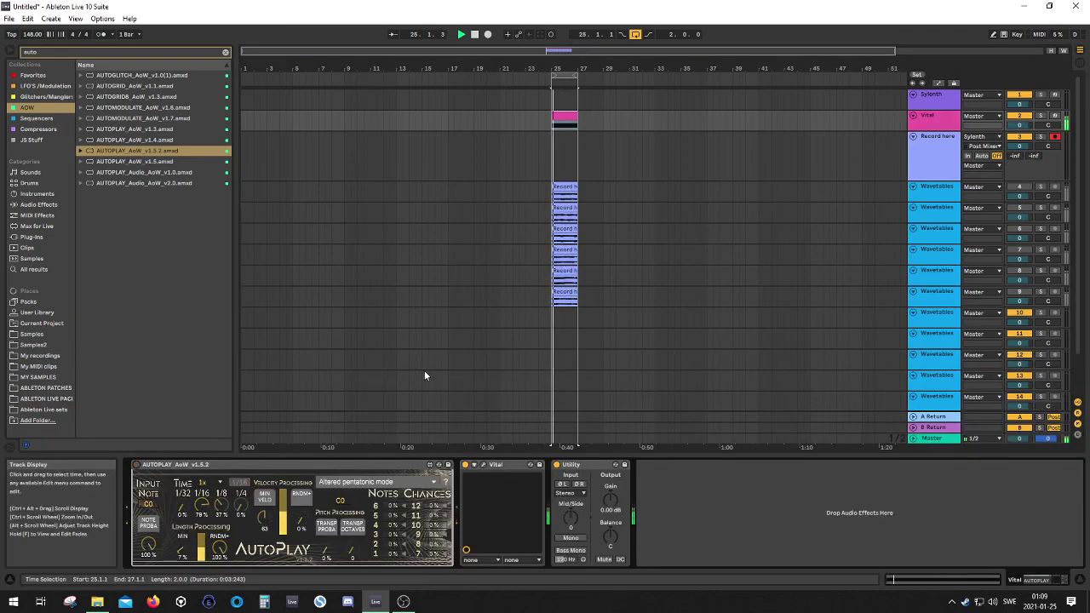
left_click(484, 465)
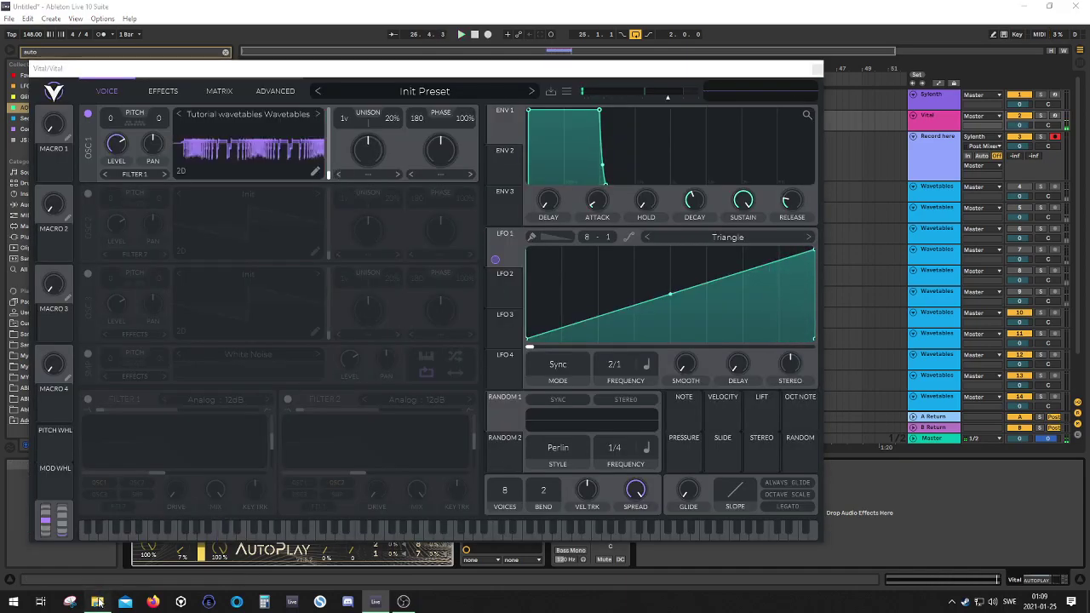
left_click(98, 602)
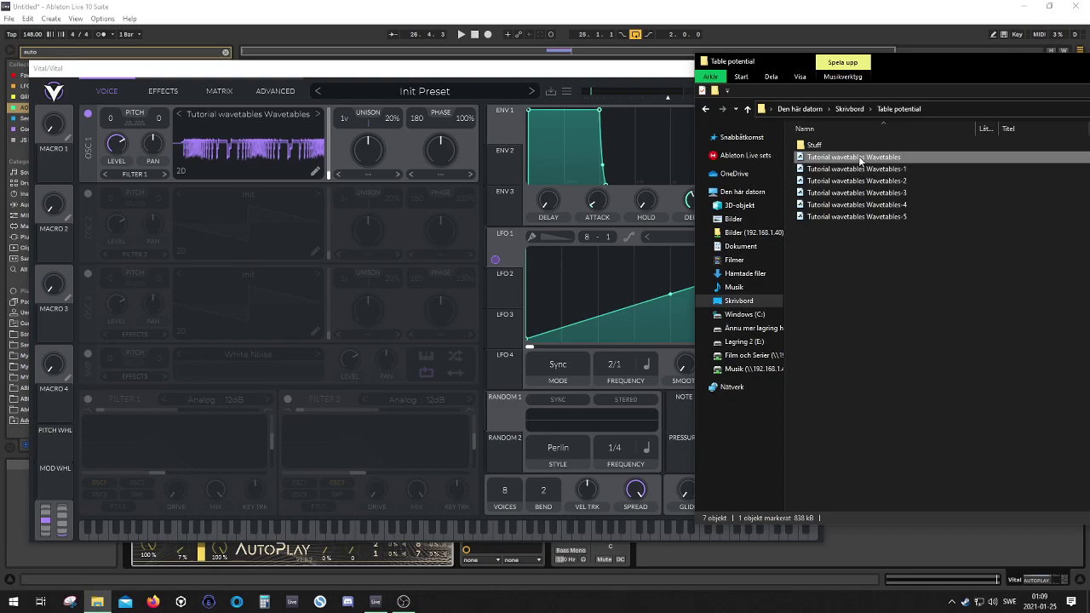
left_click_drag(246, 159, 246, 159)
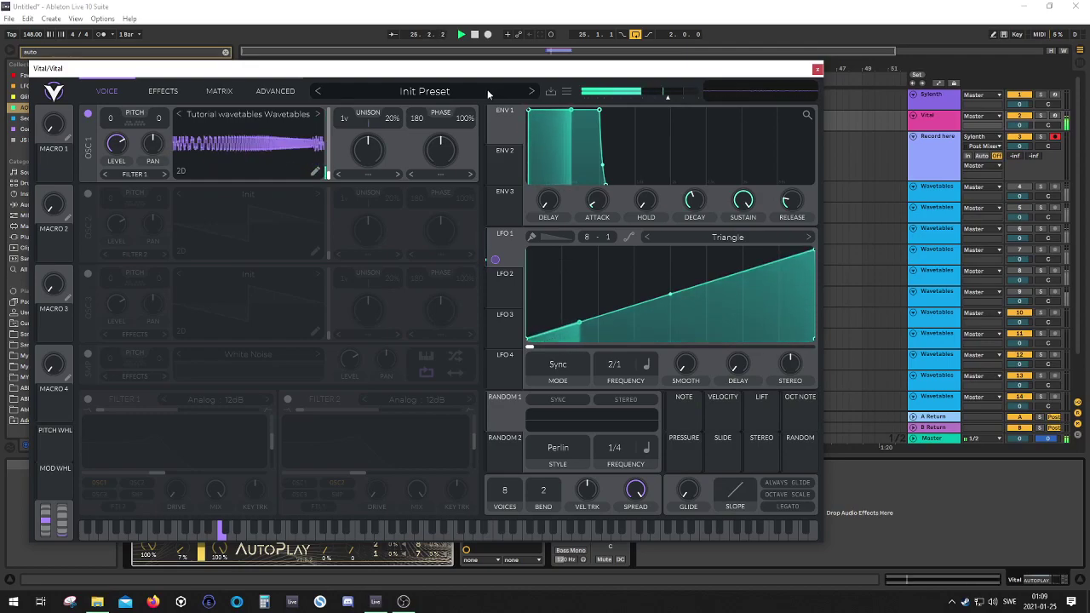
- Close the Vital window, reactivate the AUTOPLAY device and check the audio levels in OBS Studio
left_click(818, 69)
left_click(145, 470)
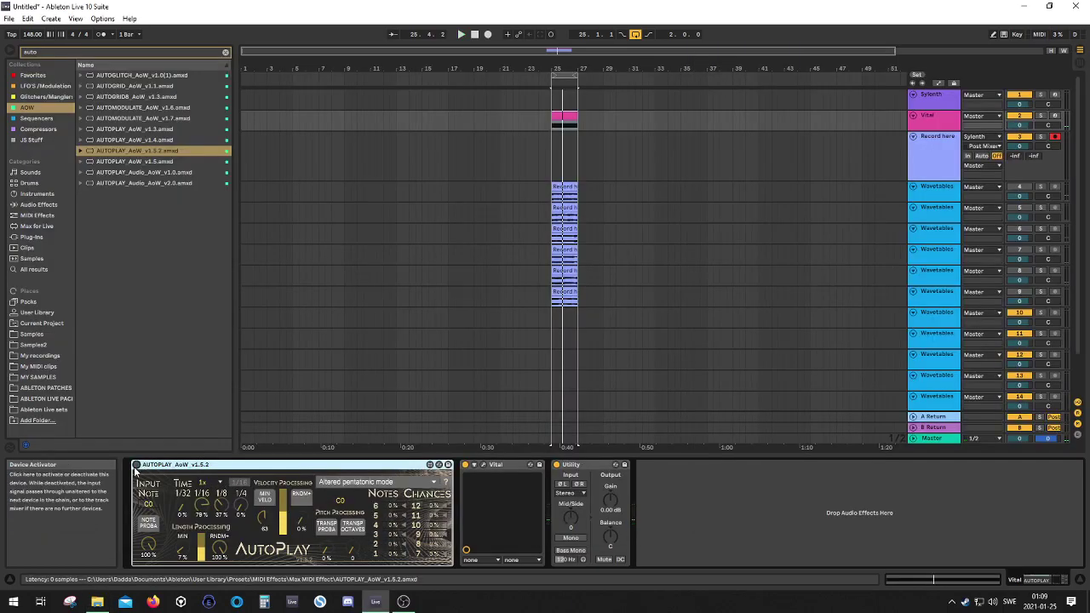
left_click(404, 601)
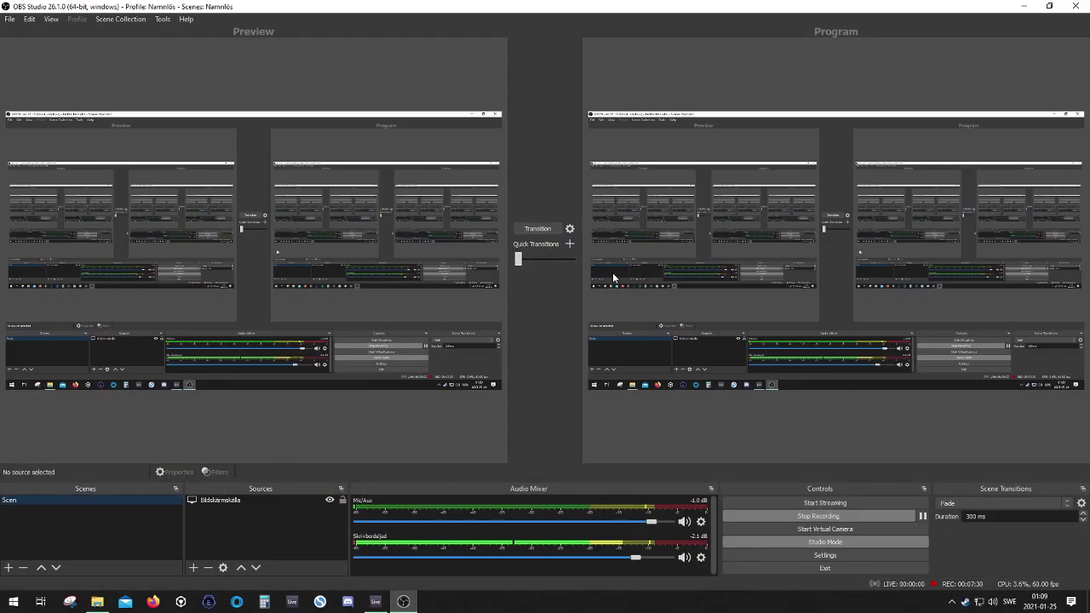
left_click(1014, 7)
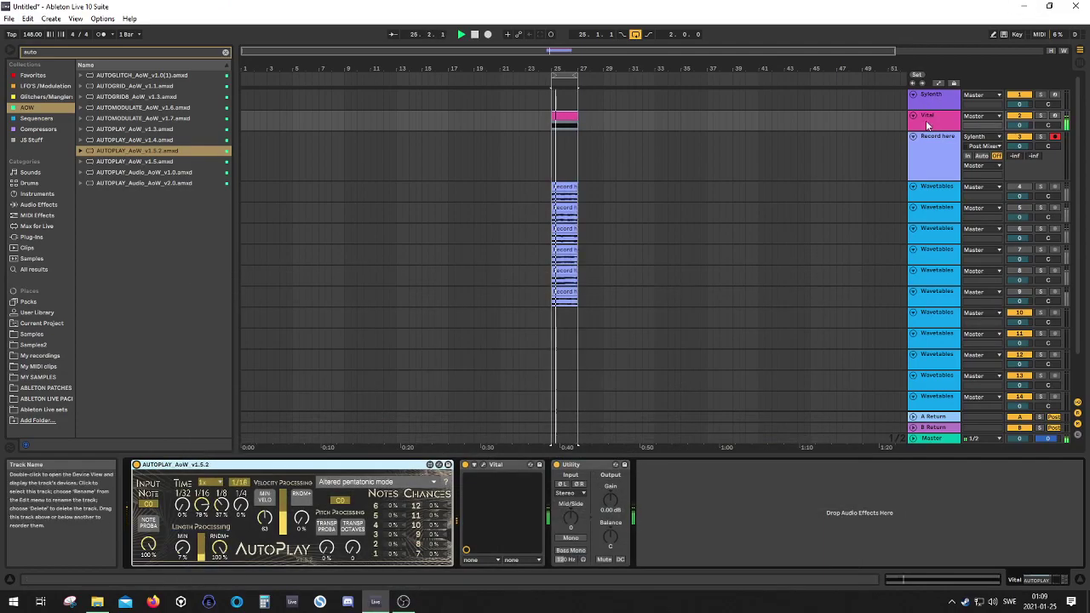
- Reopen Vital and set LFO 1's frequency to 2/1 after trying 1/1
left_click(485, 467)
left_click_drag(354, 64, 566, 63)
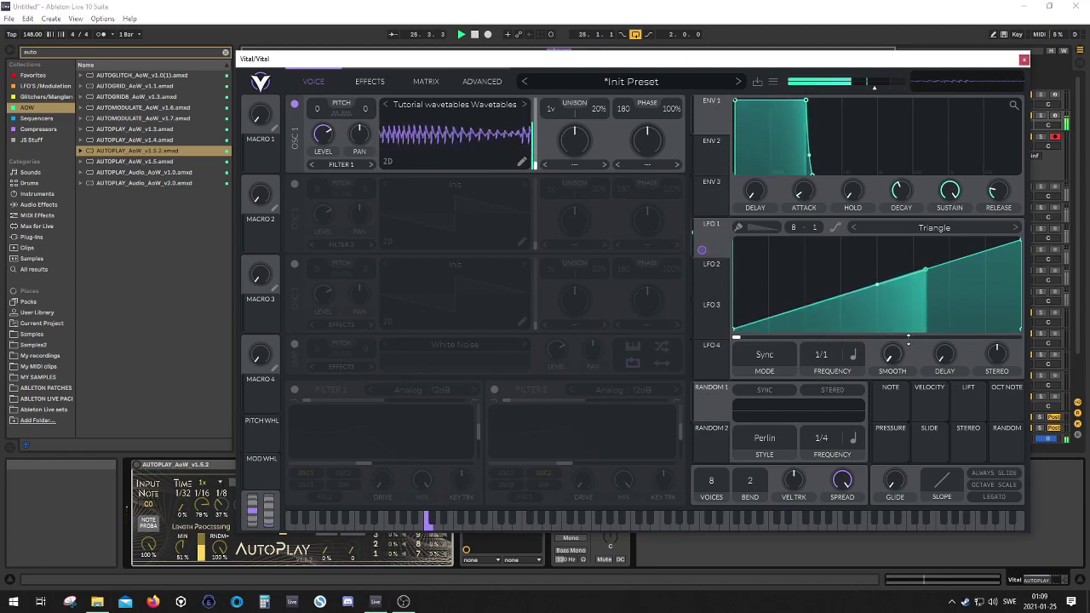
left_click_drag(832, 363, 820, 376)
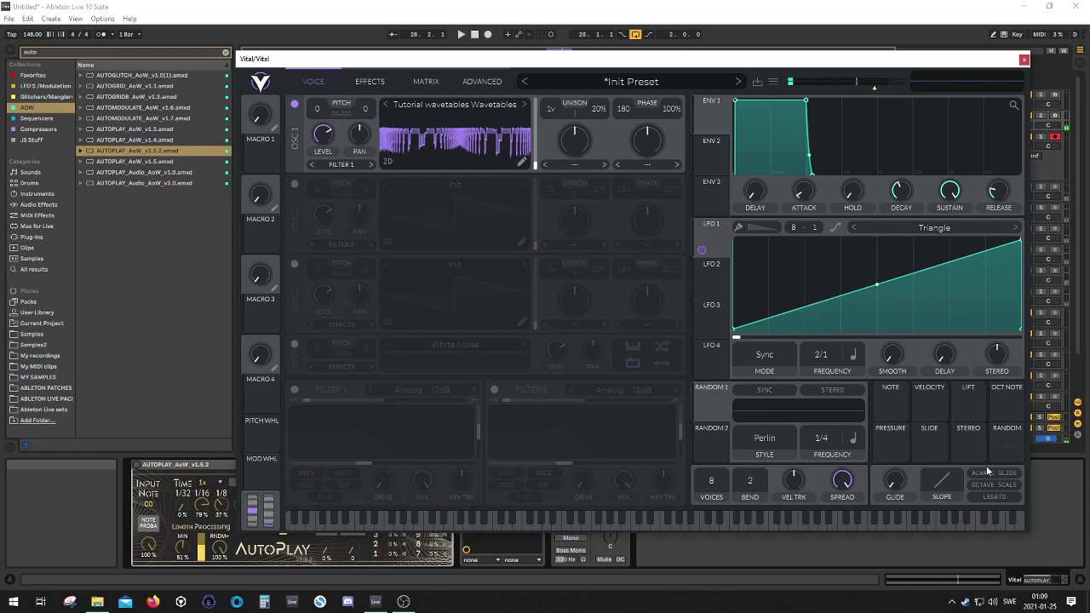
- Assign the Random source to oscillator 1's wavetable position, reactivate AUTOPLAY and adjust the starting wavetable position during playback
left_click_drag(1001, 441, 523, 123)
left_click(141, 468)
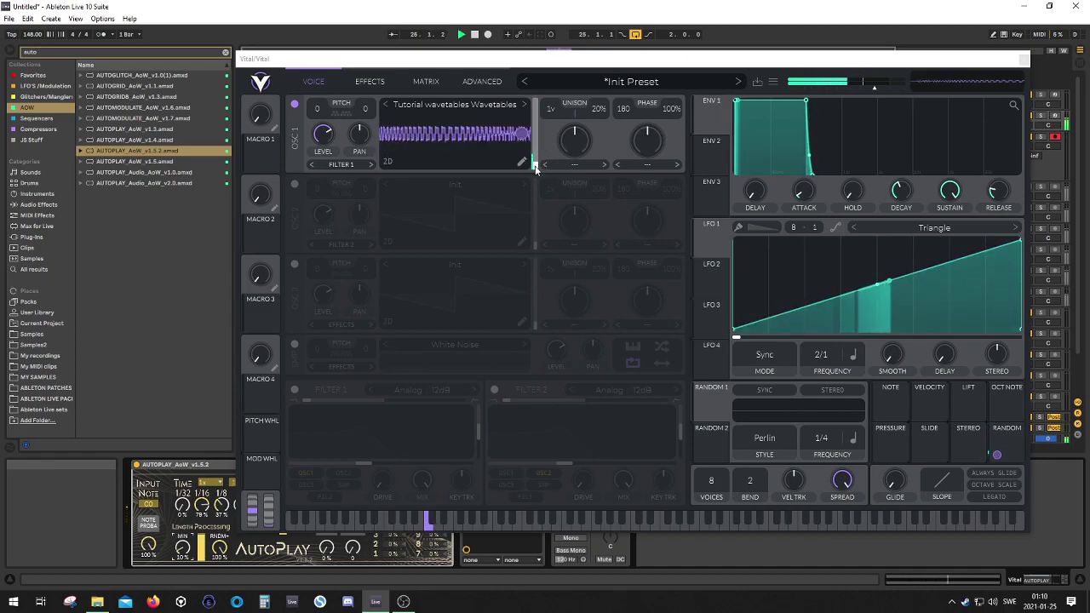
left_click_drag(535, 166, 521, 147)
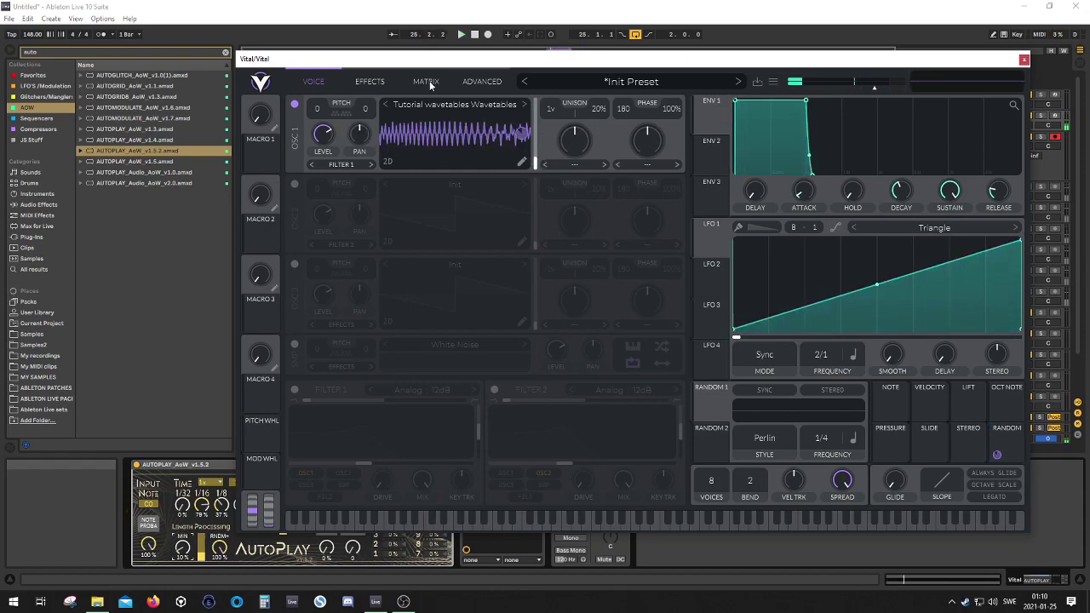
- Load the Tutorial wavetables Wavetables-1 file from the Table potential folder into Vital's oscillator 1
left_click(97, 603)
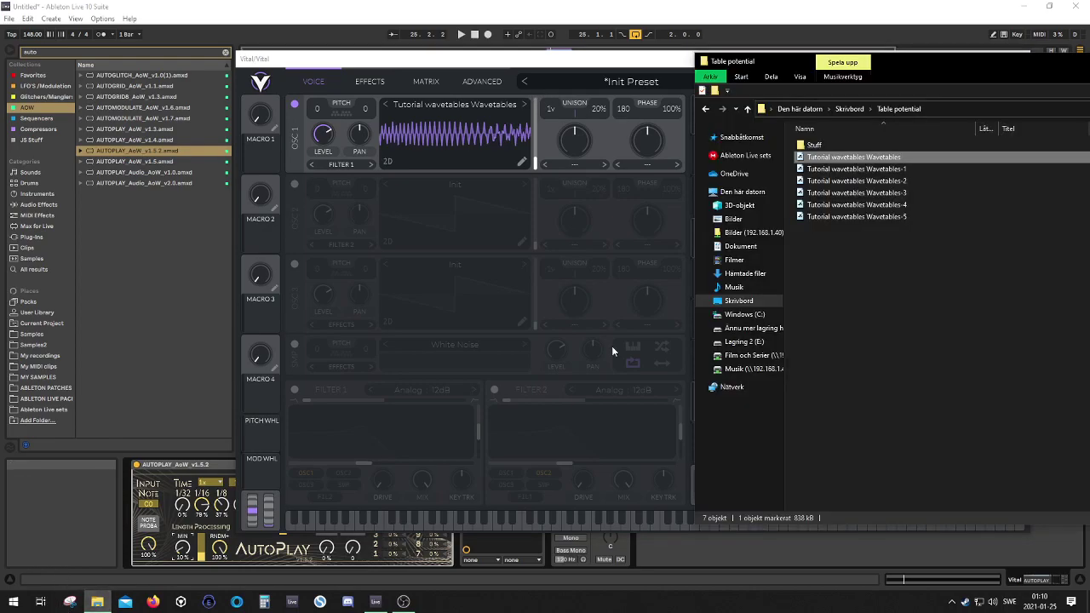
left_click_drag(844, 169, 464, 150)
left_click(548, 106)
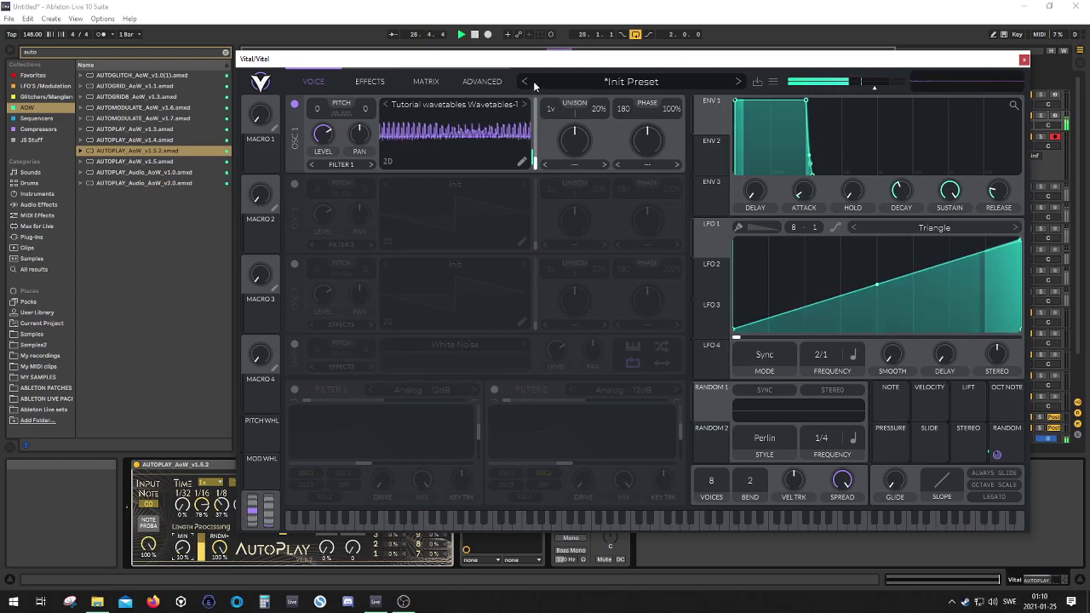
left_click_drag(529, 66, 475, 80)
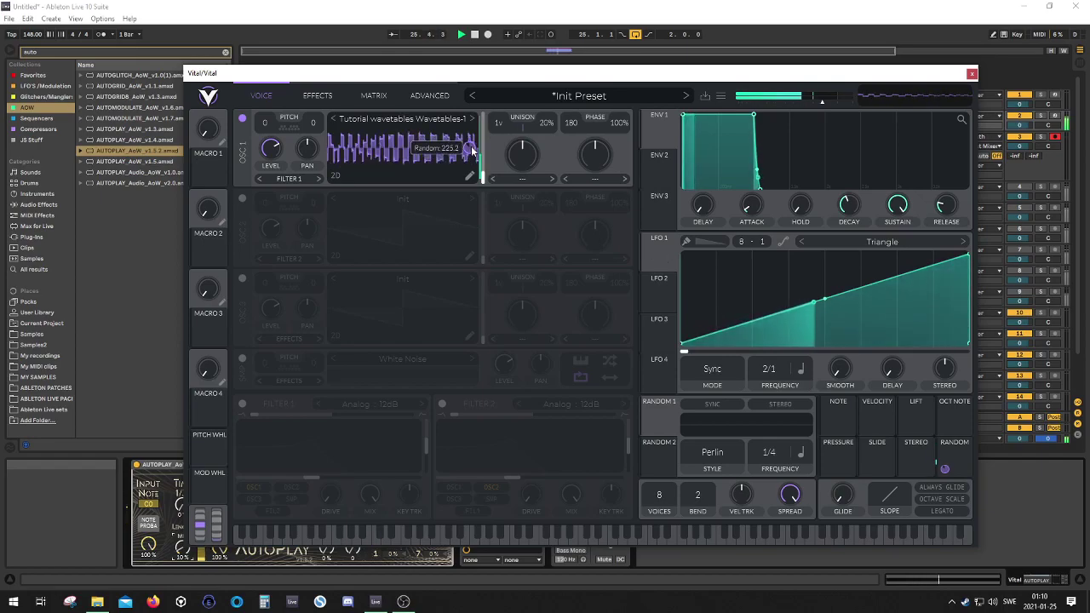
- Try LFO 1 on oscillator 1's wavetable position during playback, then assign the Random source instead and reactivate AUTOPLAY
left_click_drag(650, 264, 469, 148)
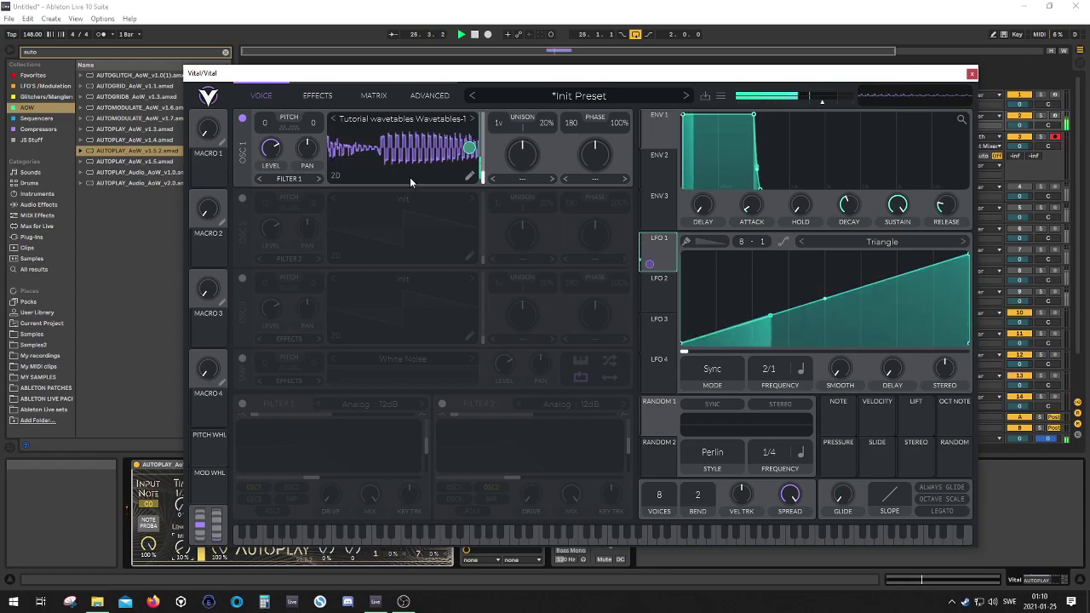
left_click(417, 555)
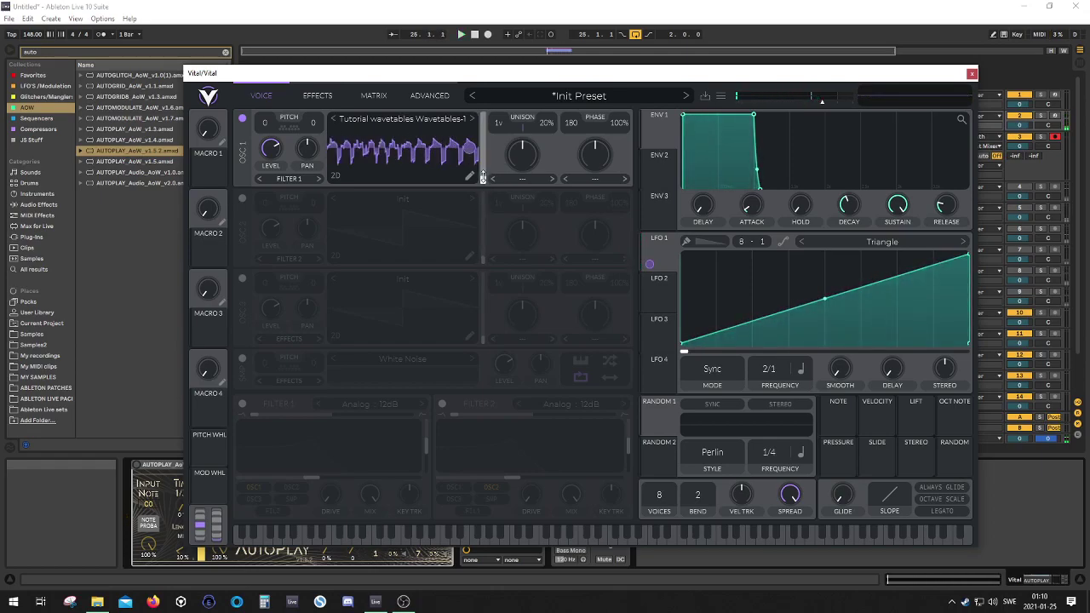
left_click_drag(954, 463, 468, 166)
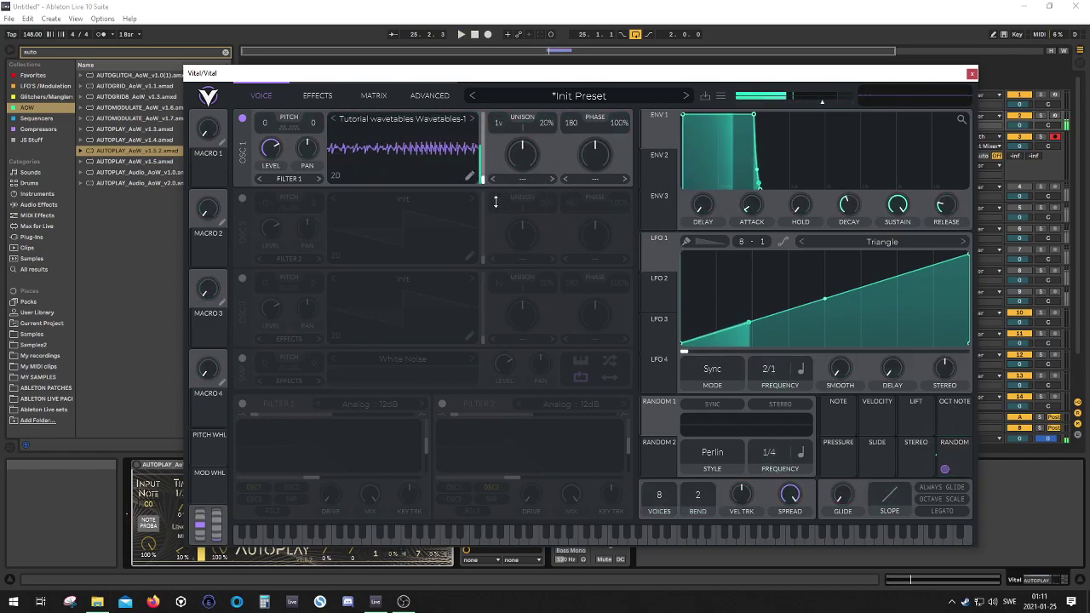
left_click(136, 466)
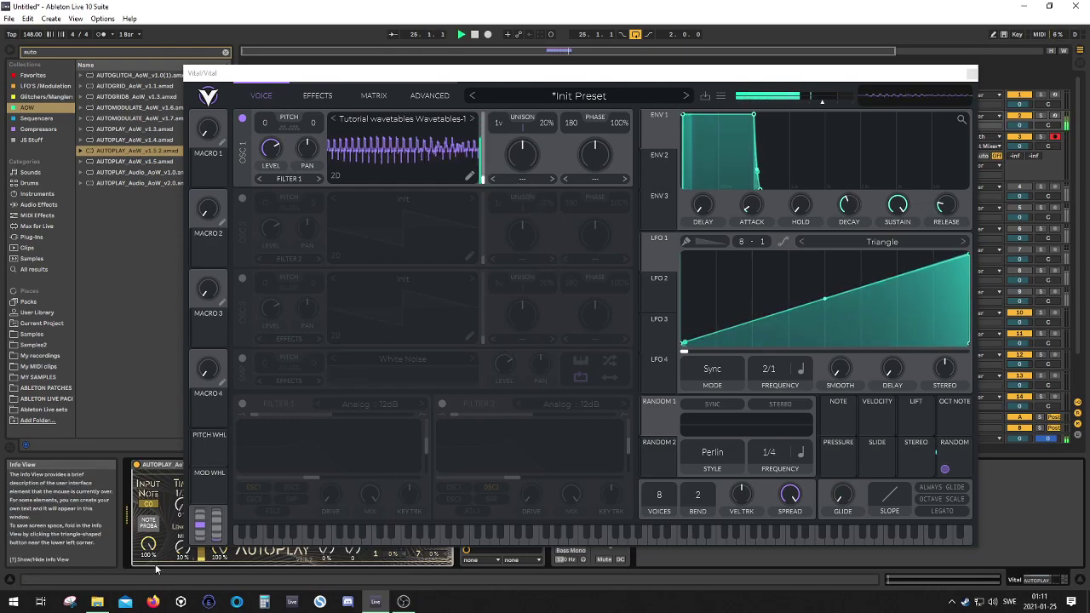
- Set AUTOPLAY's minimum note length to 18% and its 1/16 time chance to 100% during playback
left_click_drag(184, 547, 187, 535)
left_click(183, 552)
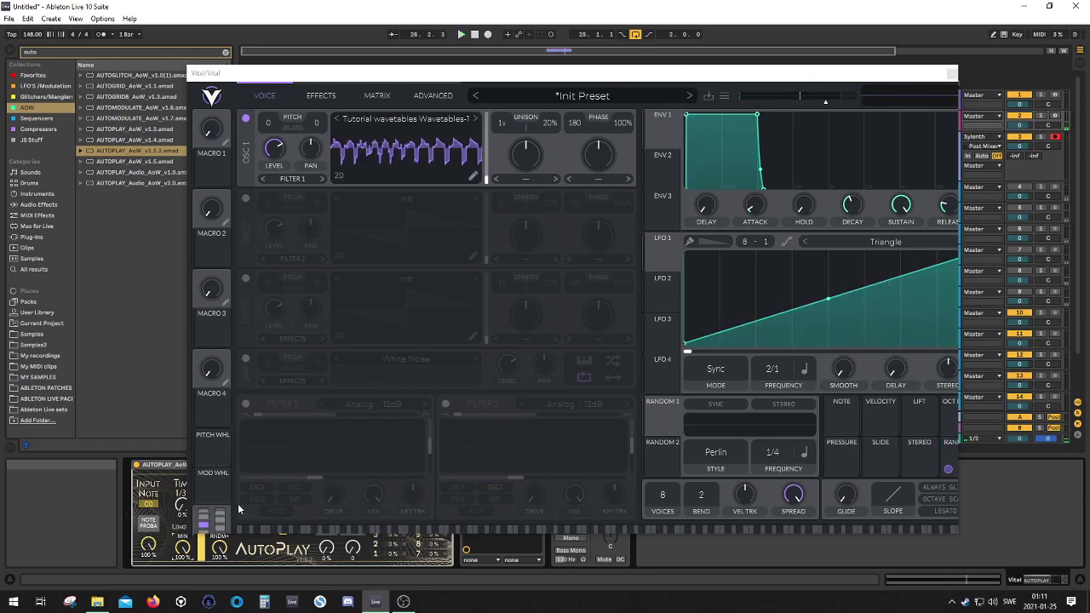
left_click_drag(486, 81, 642, 76)
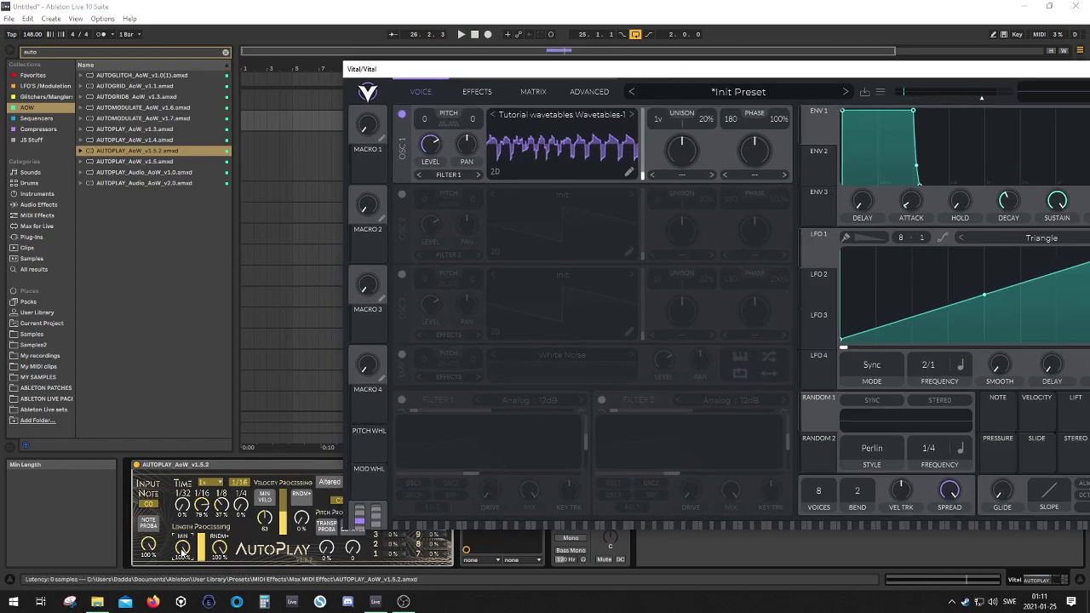
left_click_drag(181, 552, 181, 580)
key("space")
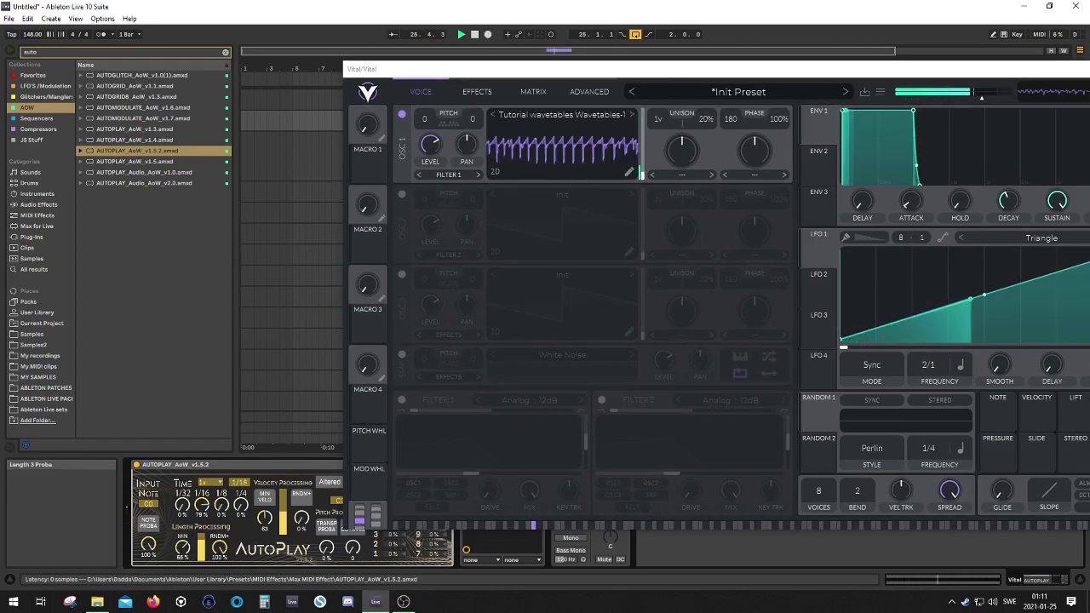
left_click_drag(202, 505, 202, 486)
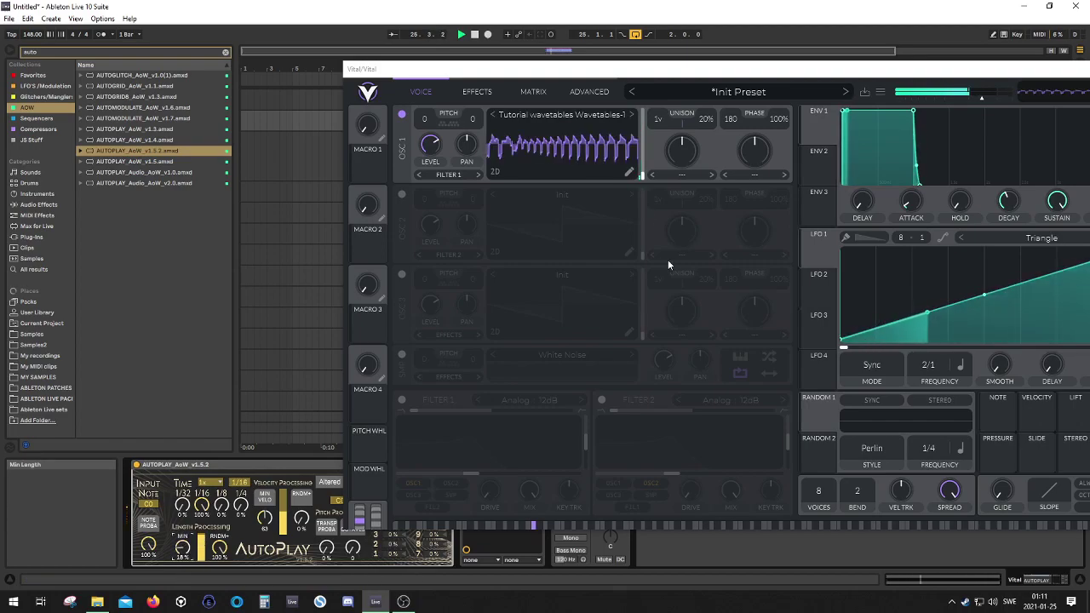
- Try Harmonic Stretch as oscillator 1's spectral morph and lower its amount slightly
left_click_drag(611, 68, 458, 76)
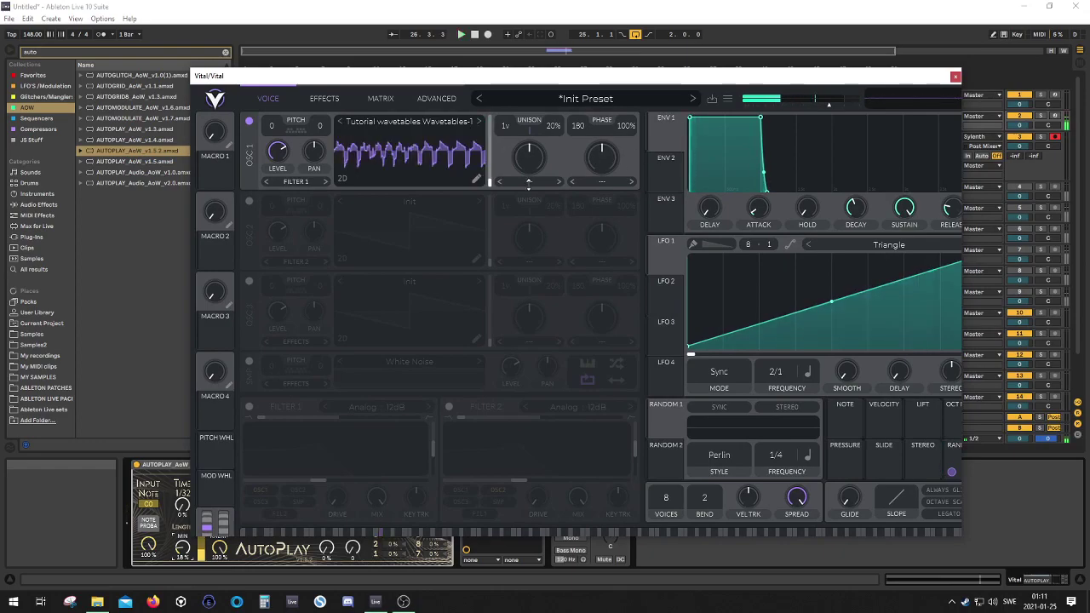
left_click(531, 181)
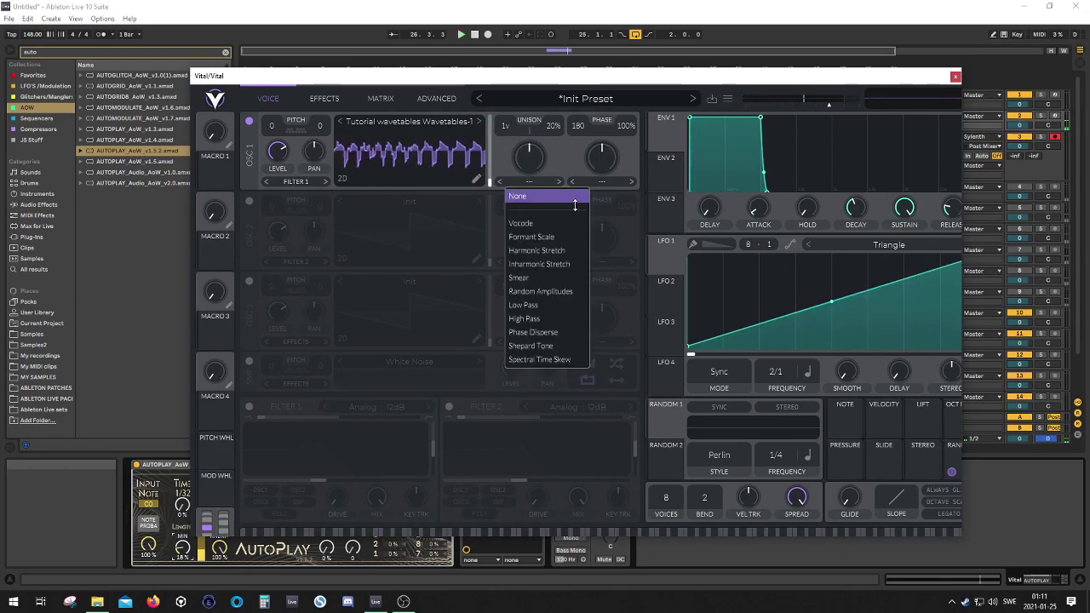
left_click(543, 251)
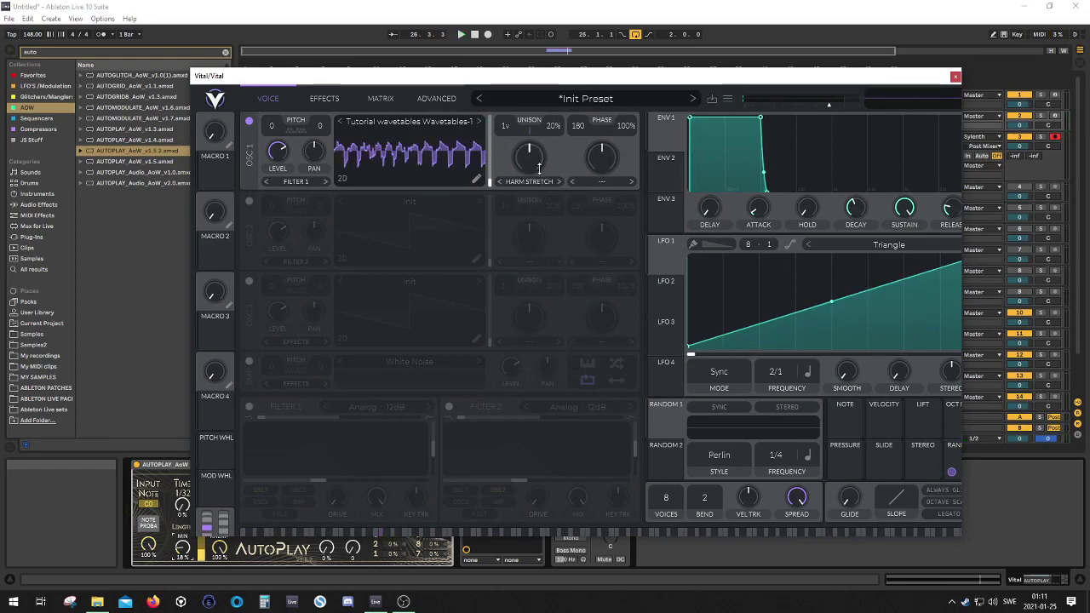
mouse_move(537, 165)
left_mouse_down()
mouse_move(536, 149)
mouse_move(526, 157)
left_mouse_up()
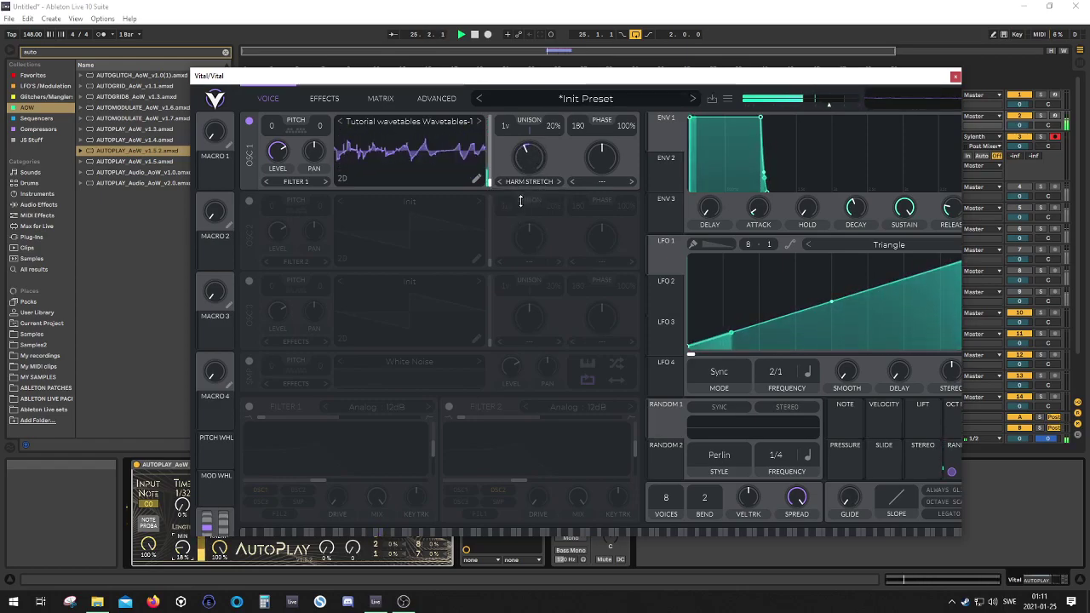
- Try Random Amplitudes and Formant Scale as oscillator 1's spectral morph, bringing the Formant Scale amount to 57%
left_click(523, 182)
left_click(524, 293)
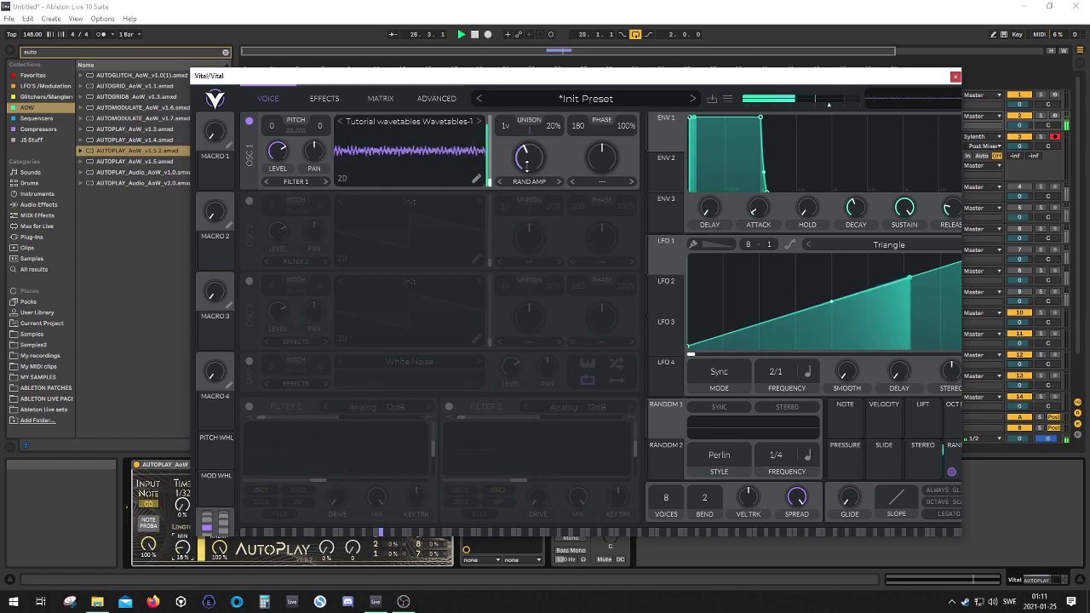
left_click(526, 182)
left_click(532, 231)
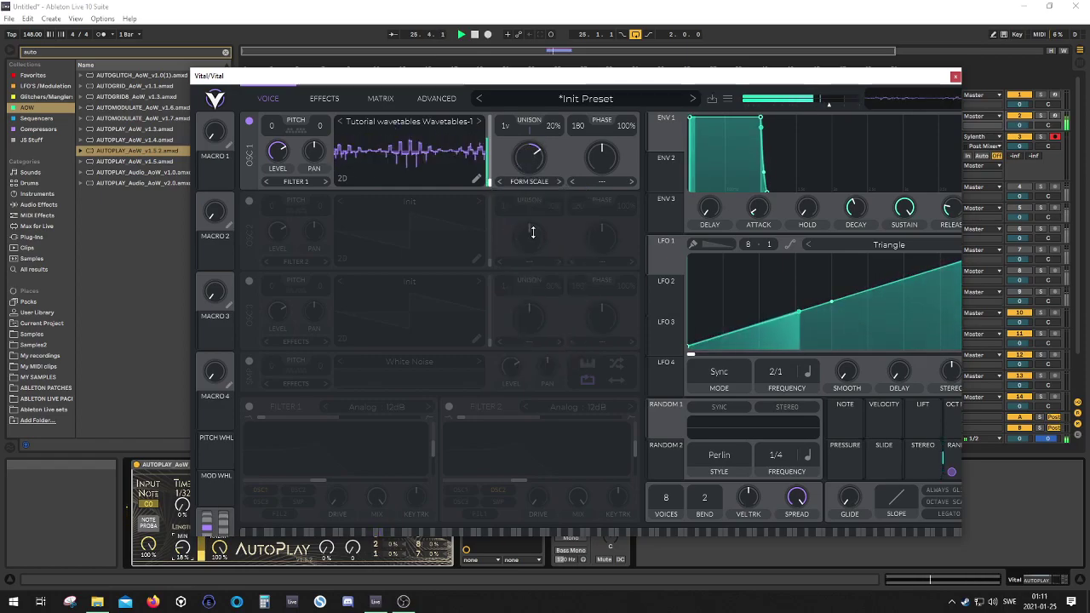
left_click(531, 181)
left_click(531, 160)
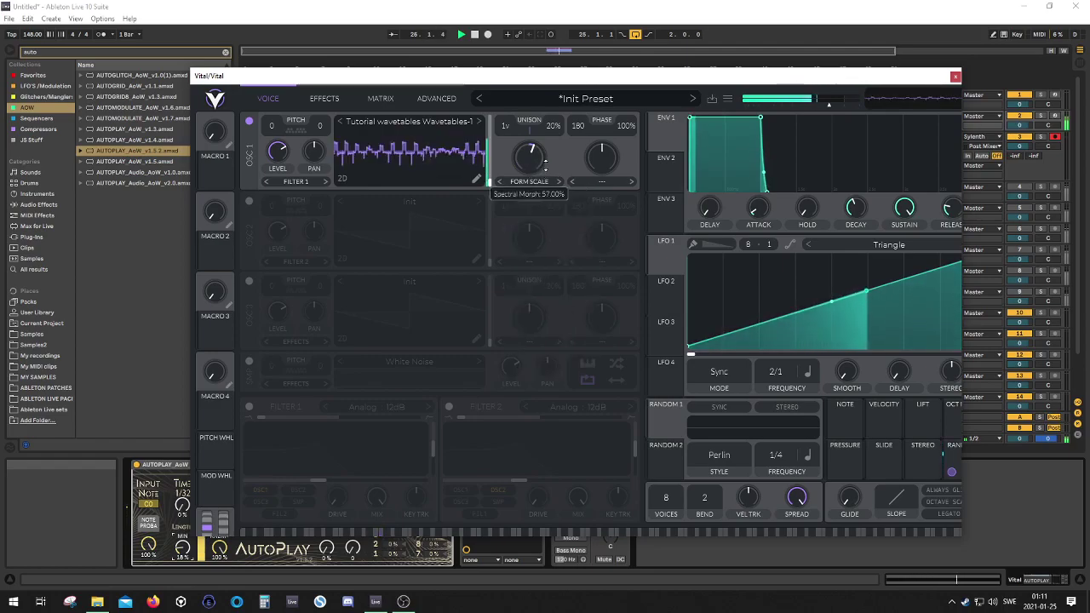
- Transpose the note in the Vital track's MIDI clip up one octave to C1 and start playback
left_click(954, 78)
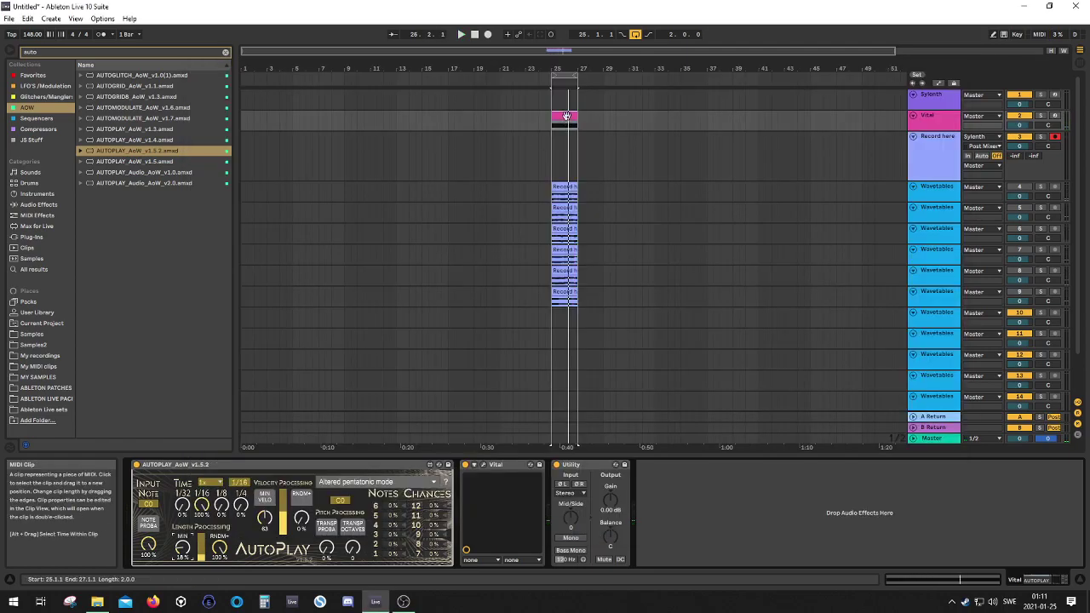
double_click(570, 116)
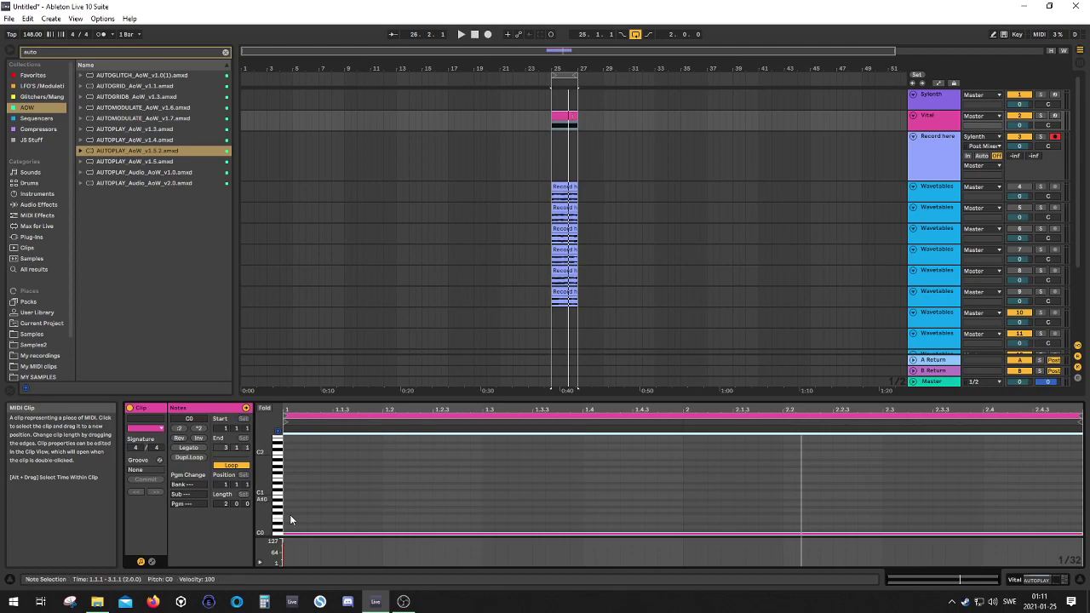
key("shift+Up")
key("space")
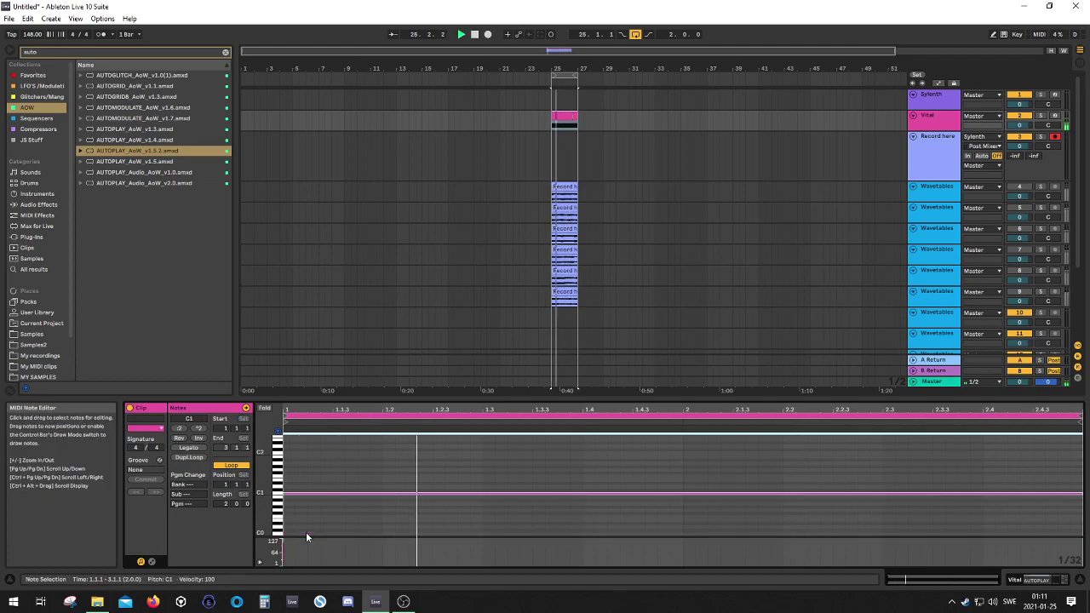
- Reopen Vital during playback, reset oscillator 1's spectral morph to None and stop playback
left_click(945, 124)
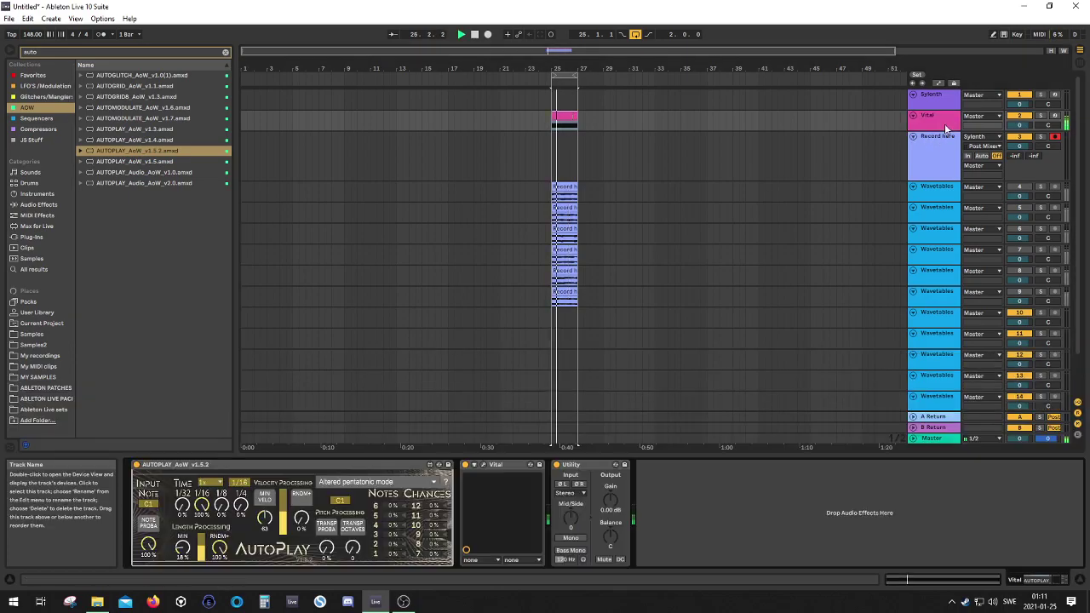
left_click(483, 464)
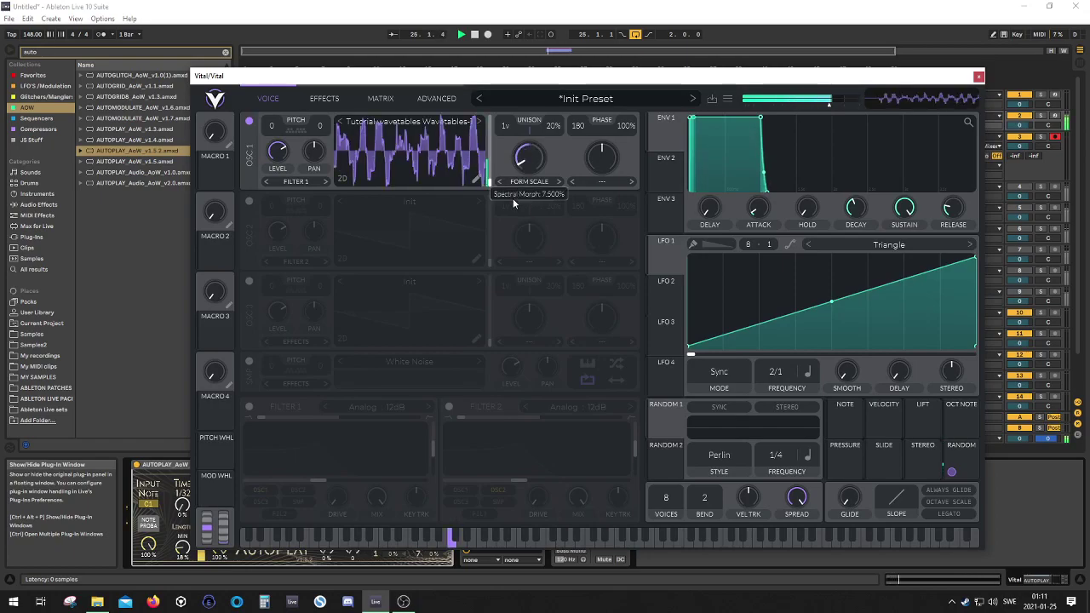
left_click(517, 183)
left_click(543, 185)
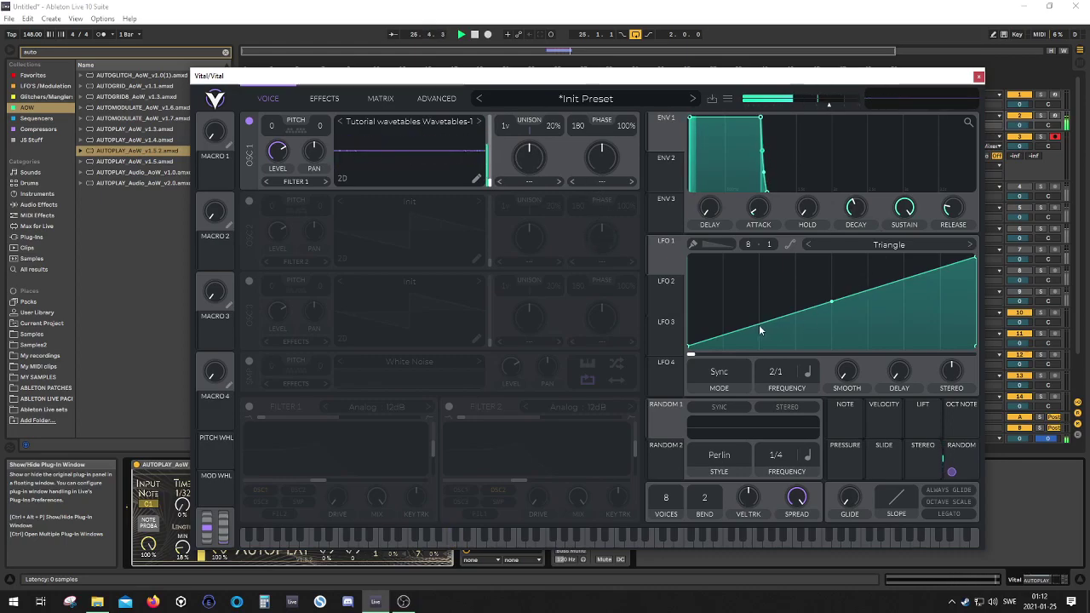
key("space")
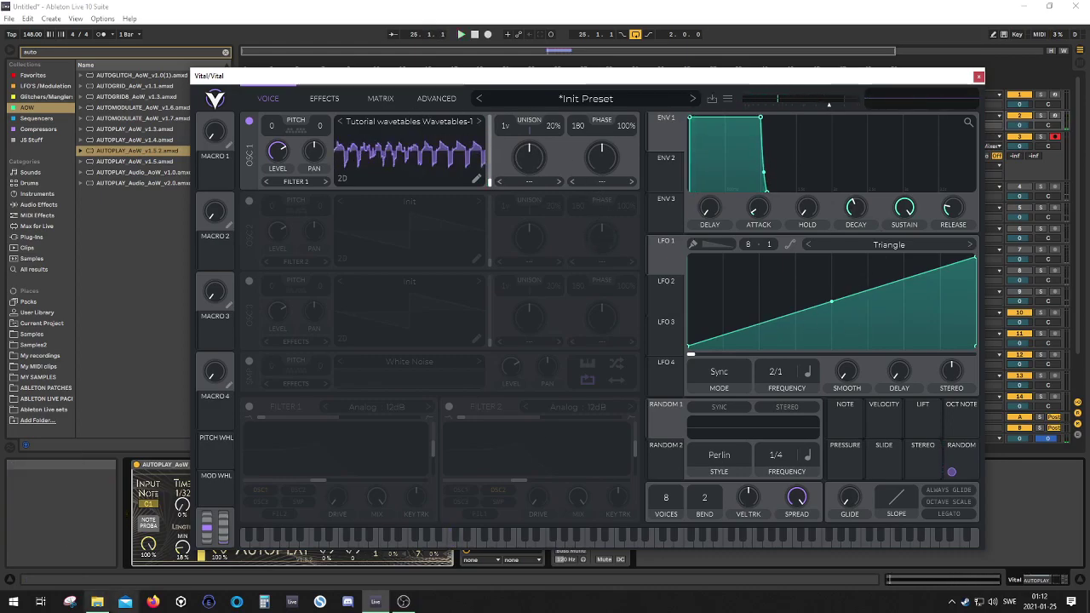
- Load the Tutorial wavetables Wavetables-2 file into oscillator 1 and audition it with LFO 1 assigned to its wavetable position
left_click(97, 602)
left_click_drag(856, 181, 420, 163)
left_click(524, 85)
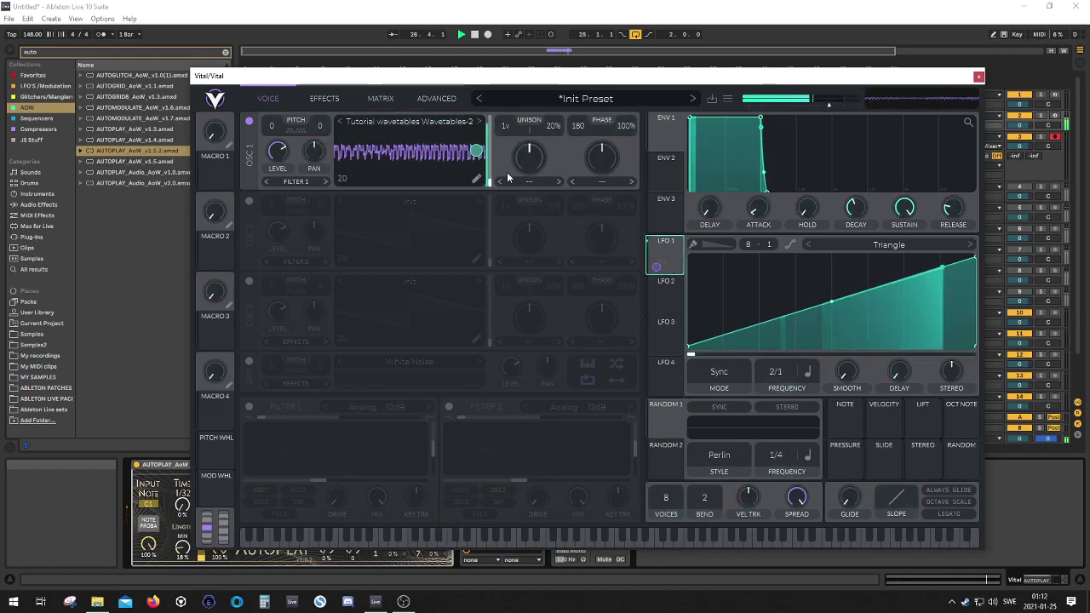
left_click_drag(670, 267, 508, 178)
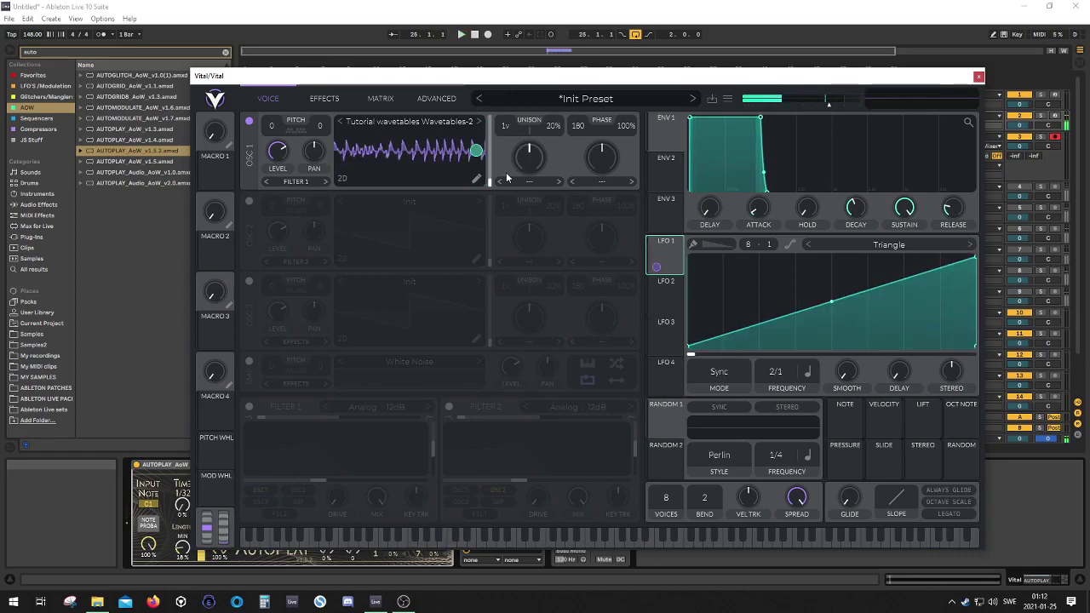
key("space")
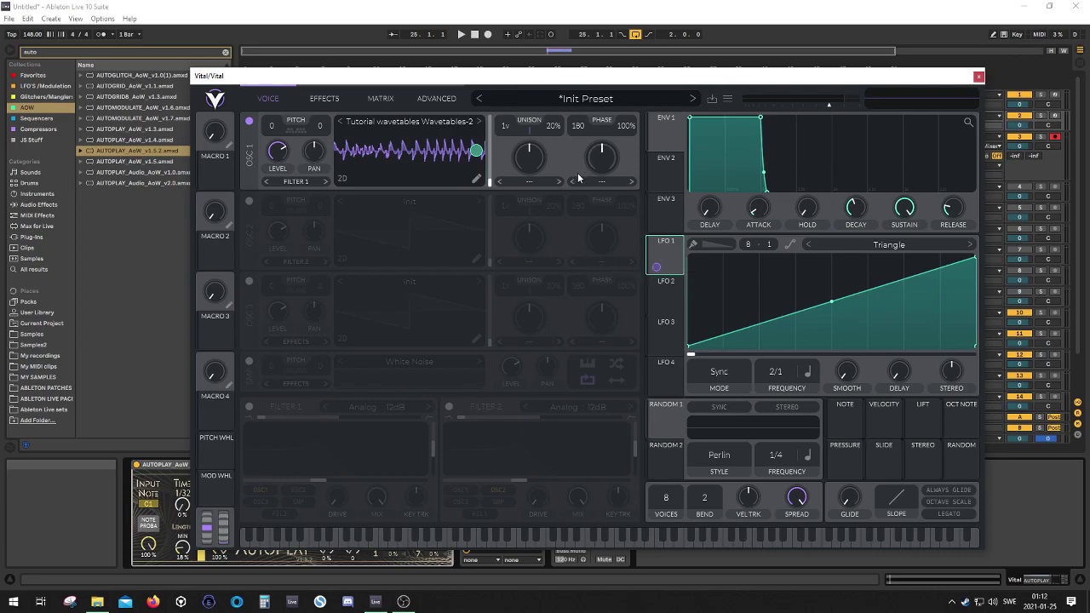
- Export oscillator 1's wavetable to a .wav file named My cool table and close the wavetable editor
left_click(476, 181)
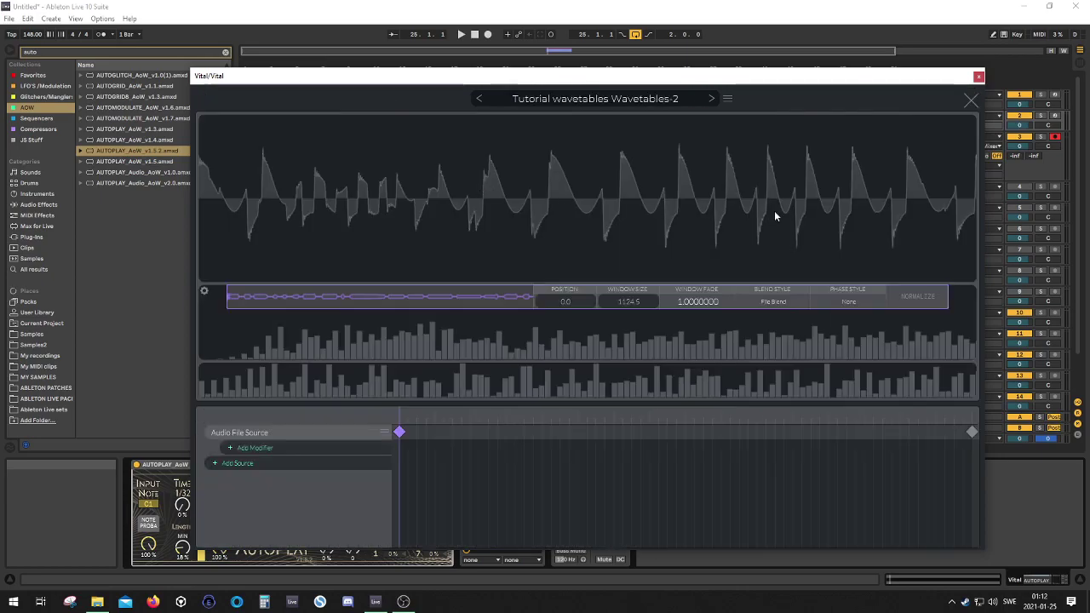
left_click(728, 100)
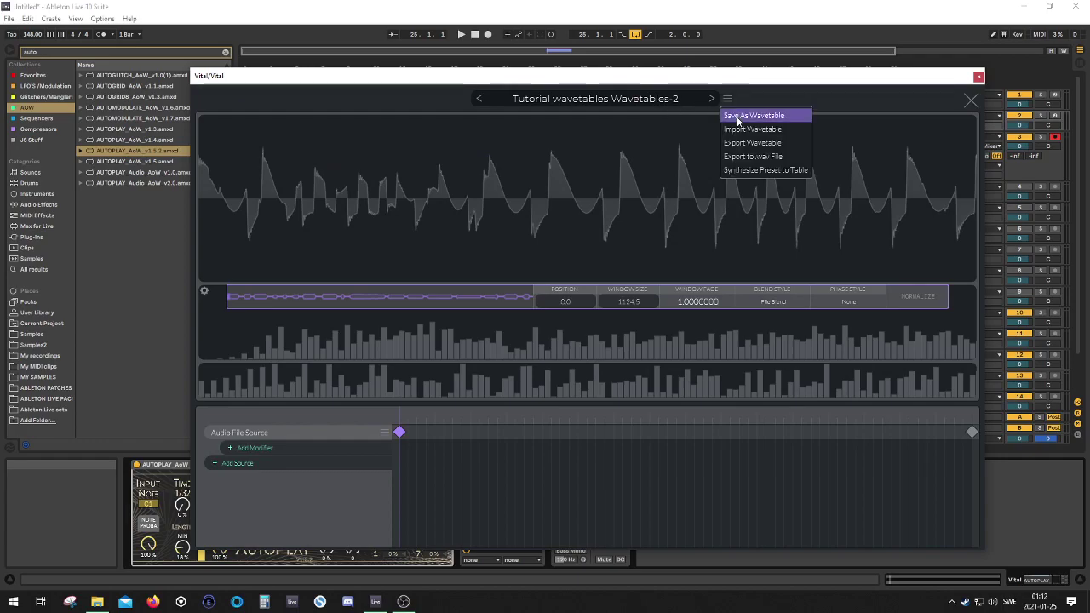
left_click(754, 159)
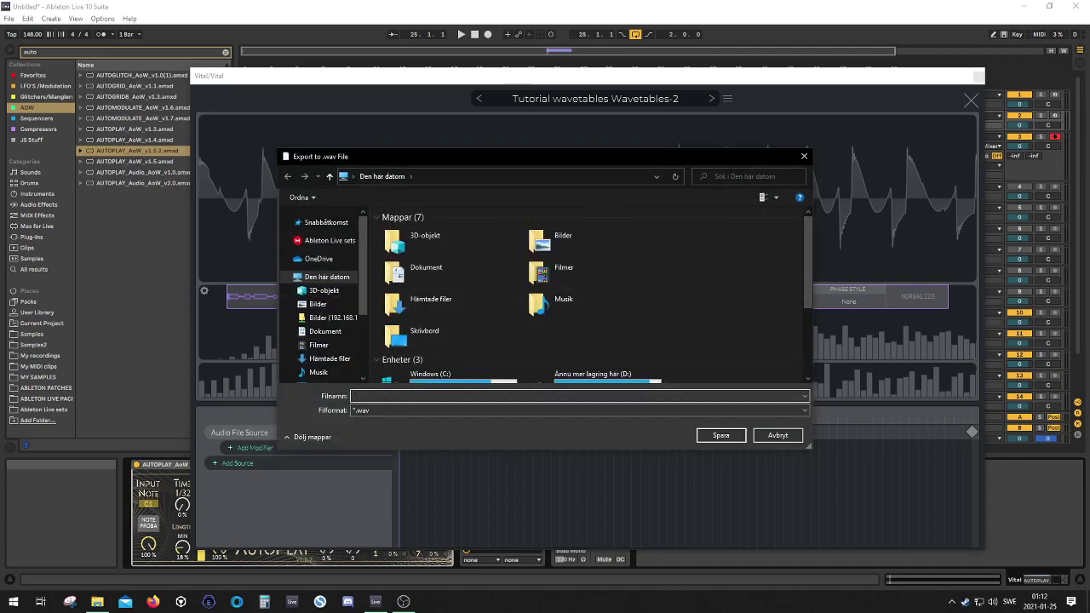
type("My cool table")
left_click(721, 436)
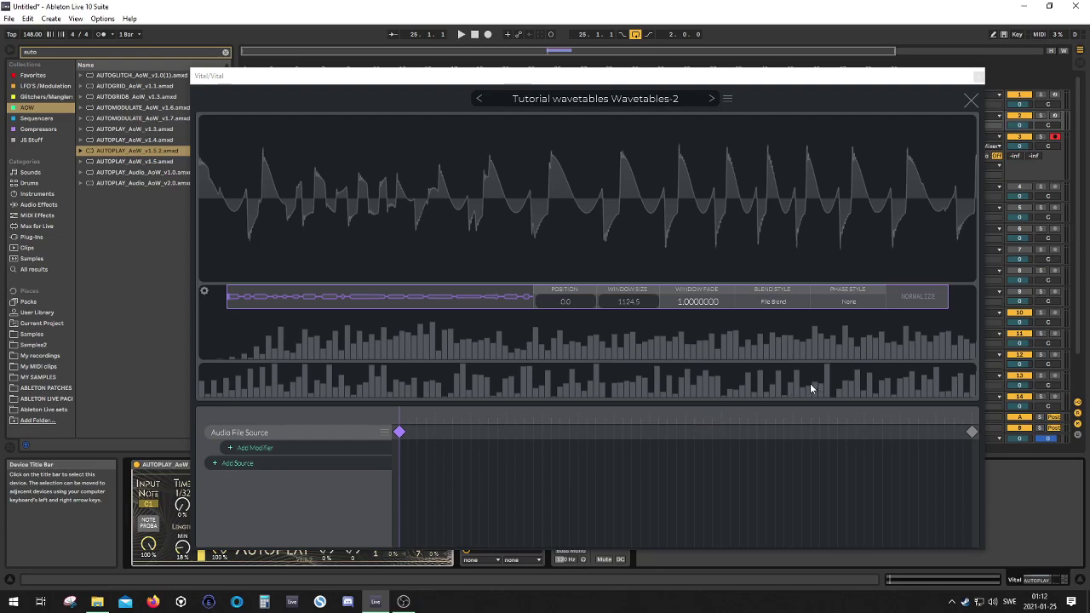
left_click(976, 106)
left_click(977, 102)
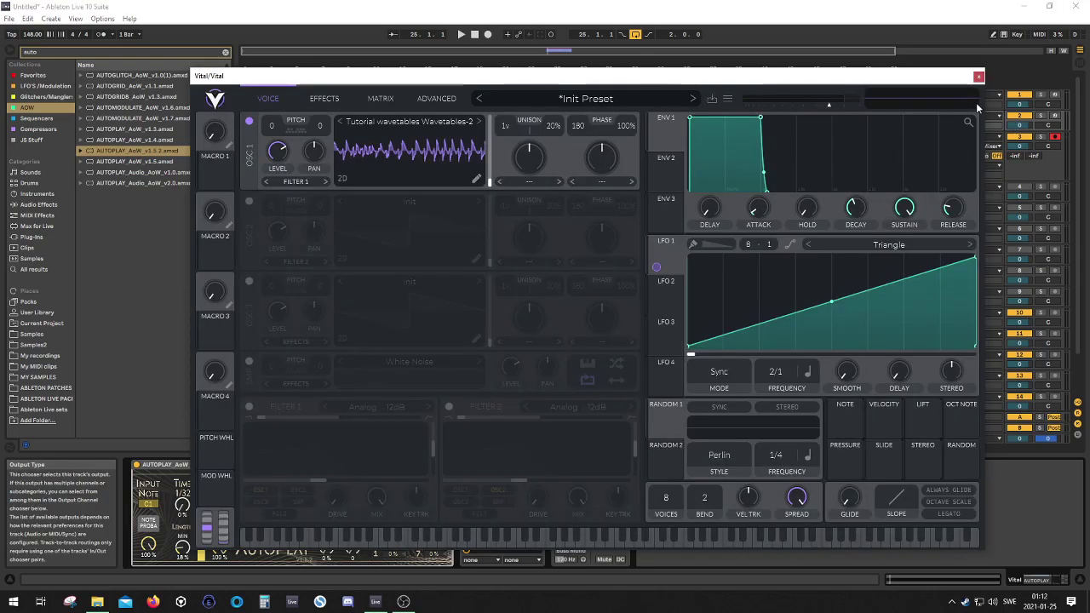